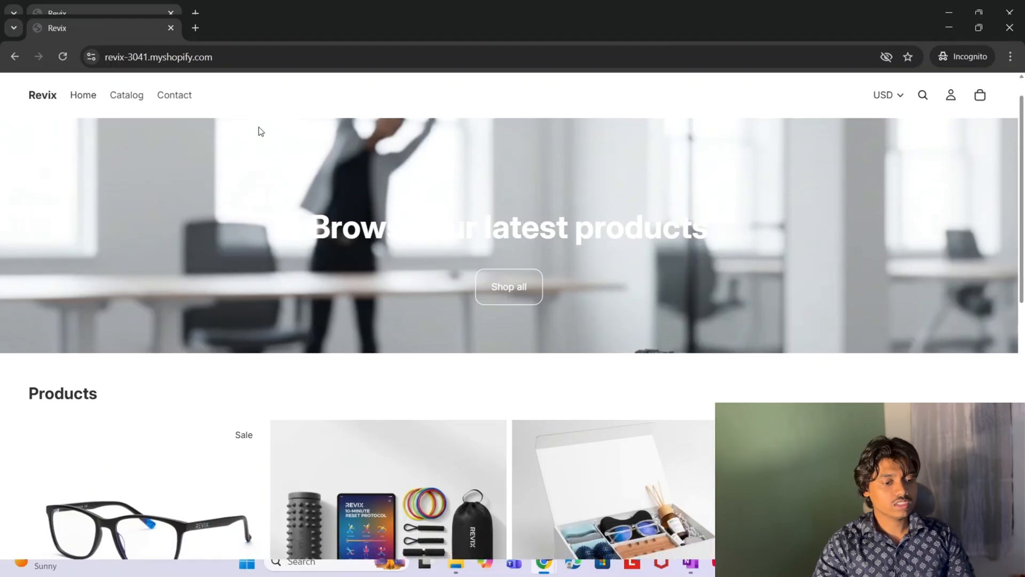
- Scroll to the Products section and open the REVIX Desk Reset System™ product page at $80.00
{"action": "scroll", "coordinate": [261, 131], "scroll_direction": "down", "scroll_amount": 3}
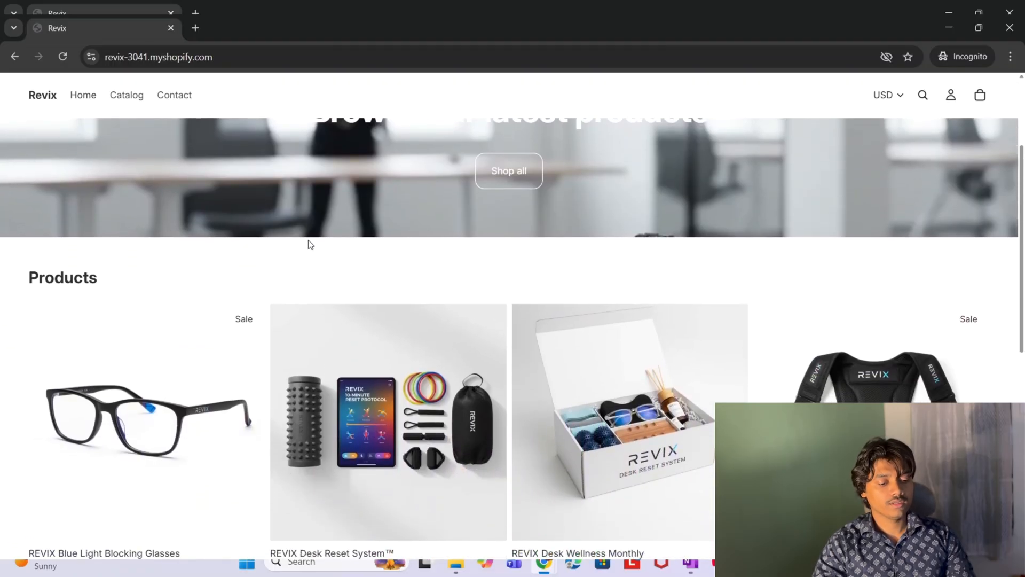
{"action": "scroll", "coordinate": [410, 326], "scroll_direction": "down", "scroll_amount": 2}
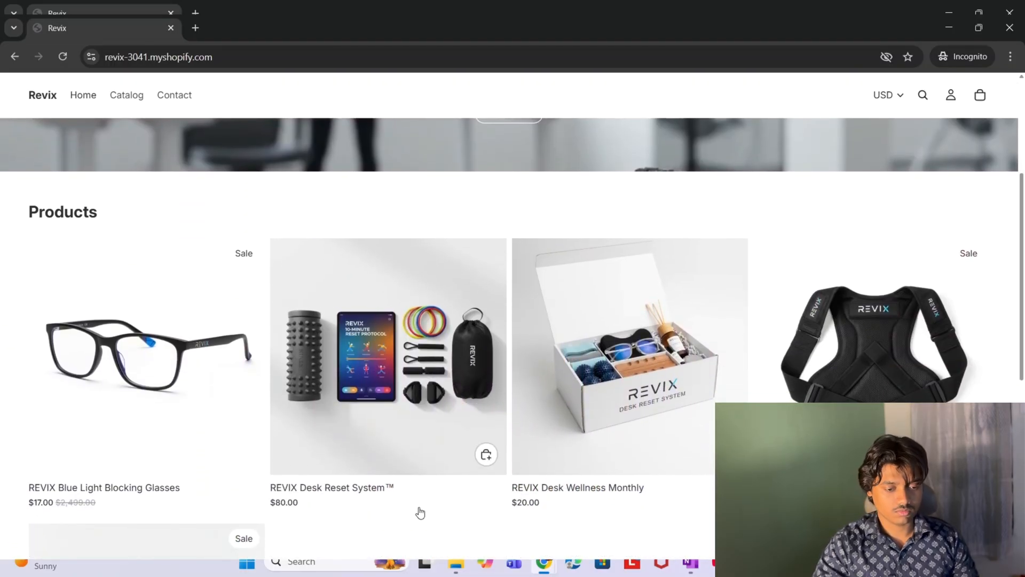
{"action": "scroll", "coordinate": [421, 512], "scroll_direction": "down", "scroll_amount": 2}
{"action": "scroll", "coordinate": [420, 513], "scroll_direction": "down", "scroll_amount": 1}
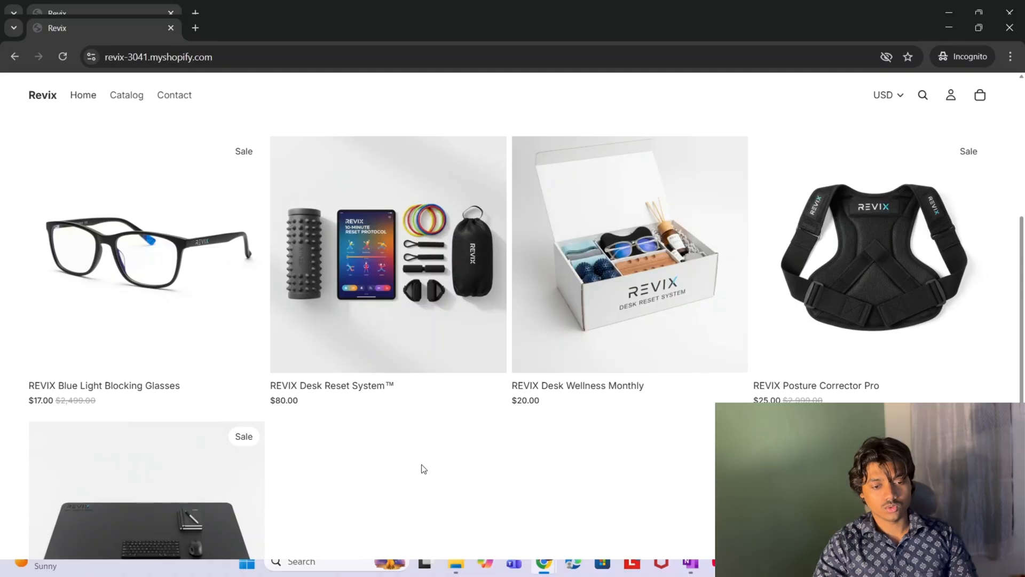
{"action": "left_click", "coordinate": [395, 330]}
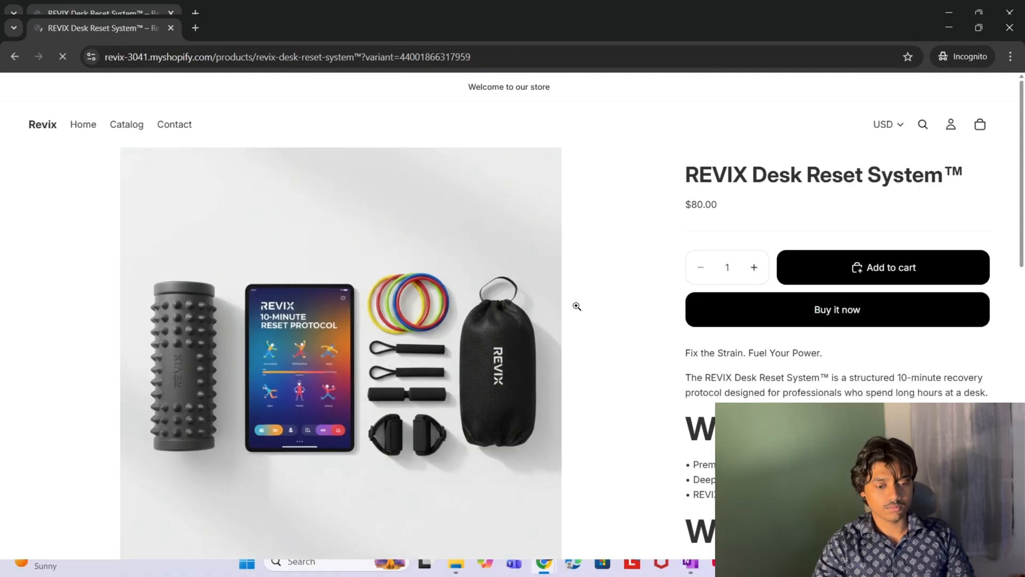
{"action": "scroll", "coordinate": [579, 397], "scroll_direction": "down", "scroll_amount": 1}
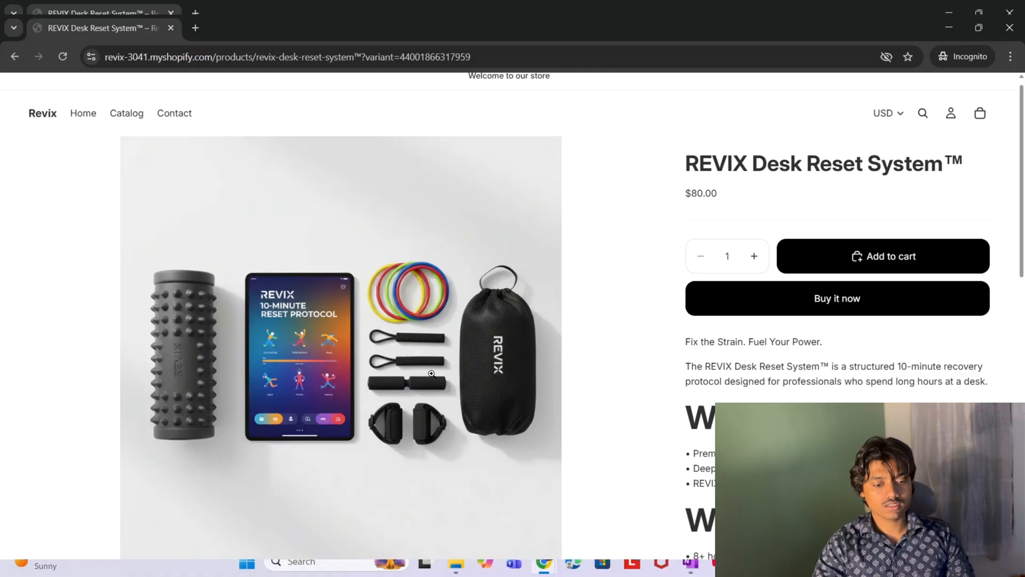
- Start Buy it now checkout, enter the contact e-mail and set the delivery country to United States
{"action": "left_click", "coordinate": [866, 302]}
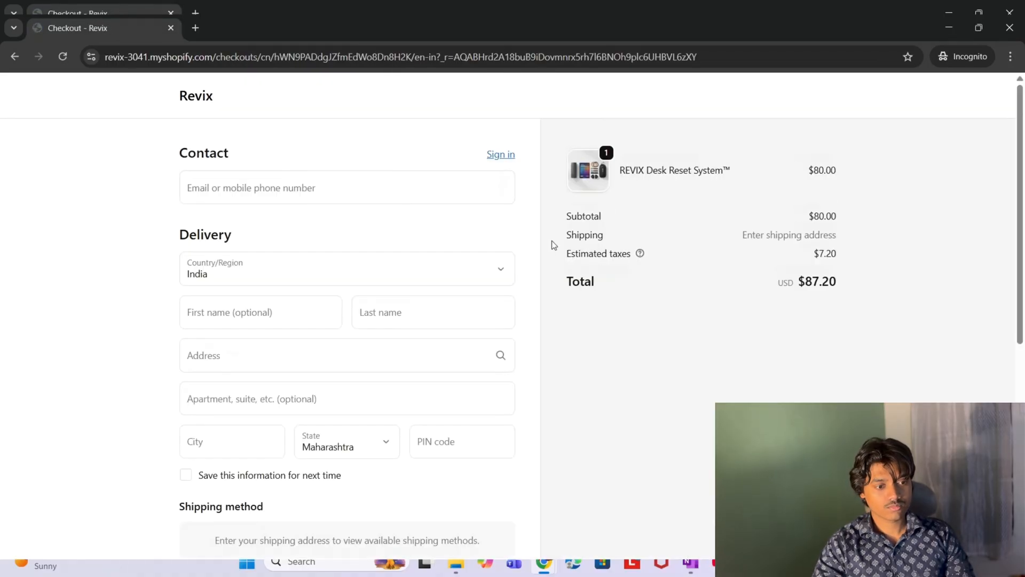
{"action": "left_click", "coordinate": [315, 193]}
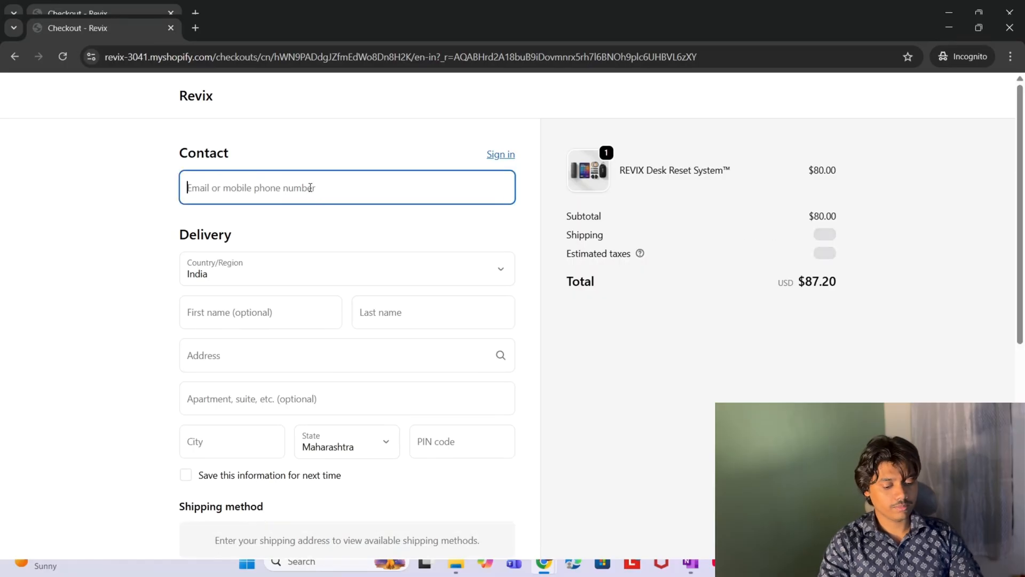
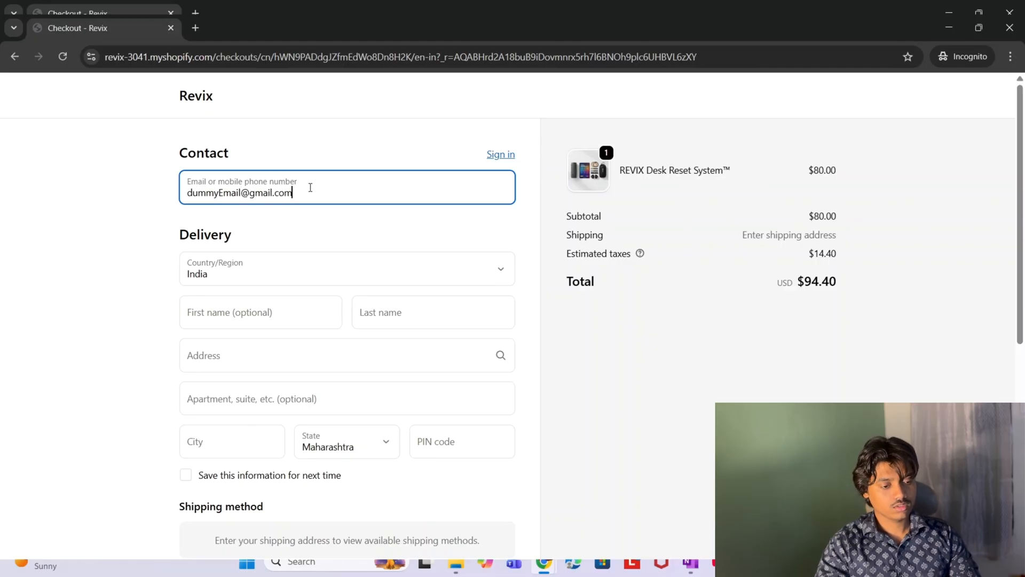
{"action": "left_click", "coordinate": [290, 275]}
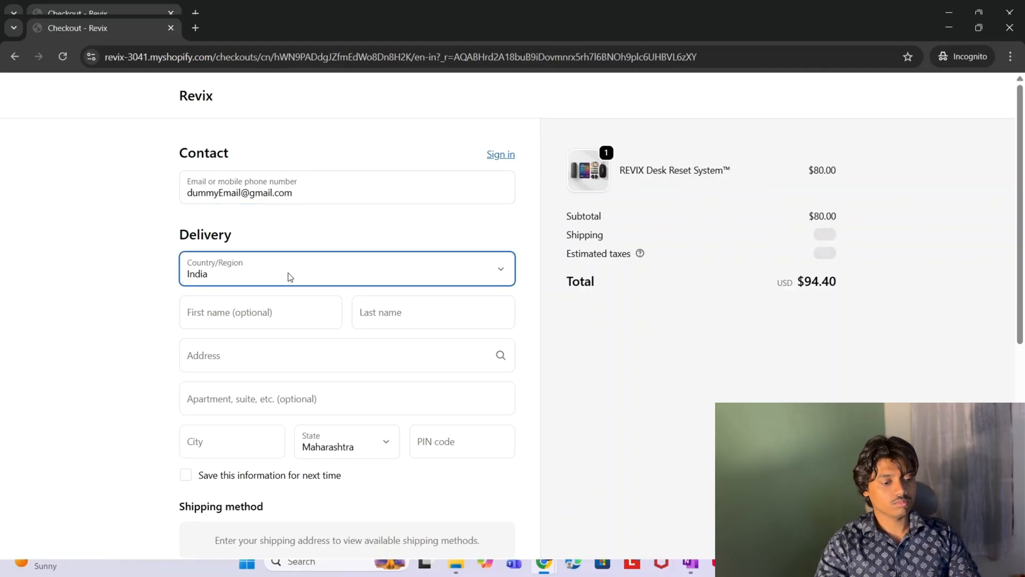
{"action": "left_click", "coordinate": [215, 335]}
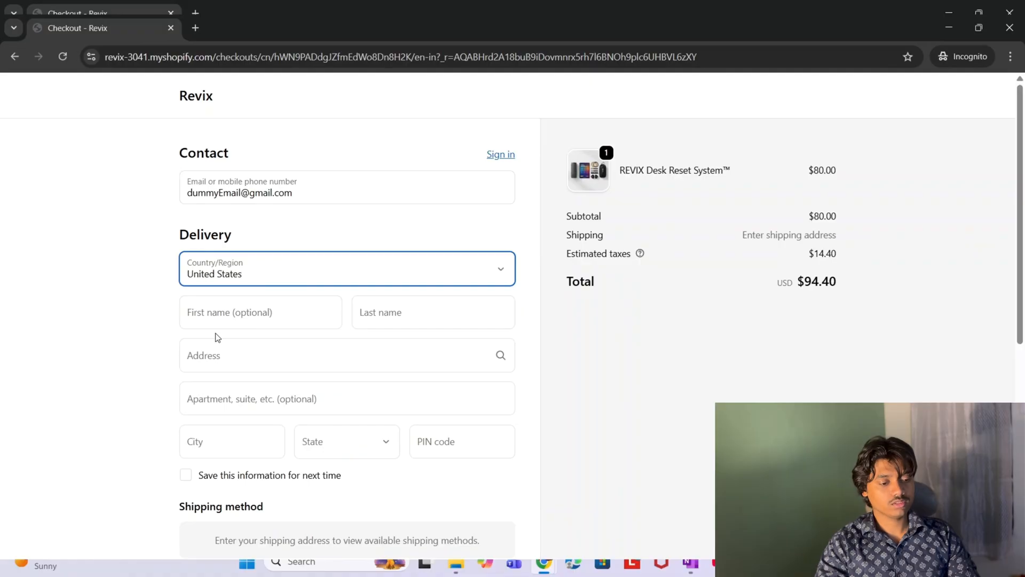
- Enter the buyer's first and last name and autofill the delivery address from the first suggestion
{"action": "left_click", "coordinate": [256, 316]}
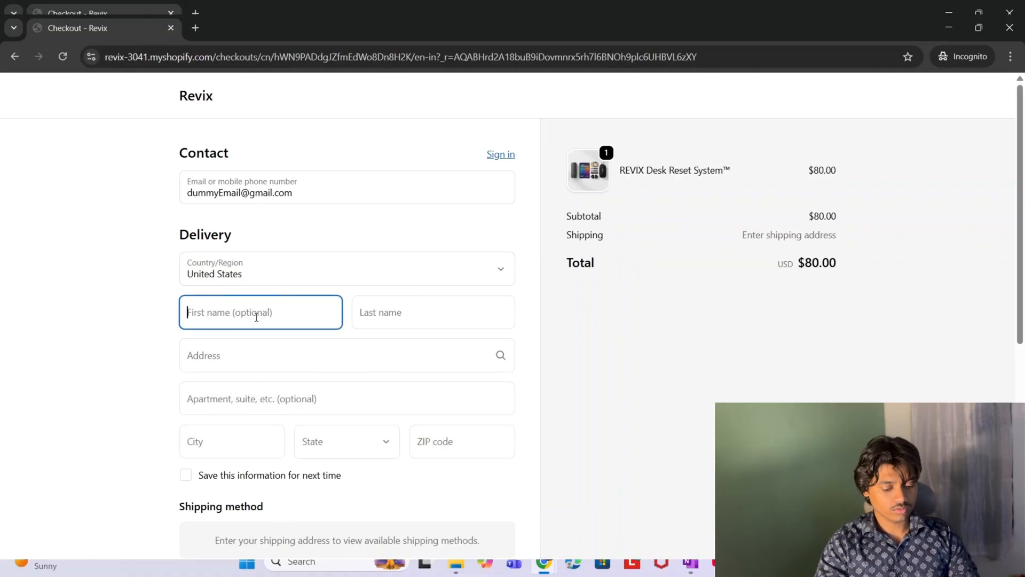
{"action": "type", "text": "jhon"}
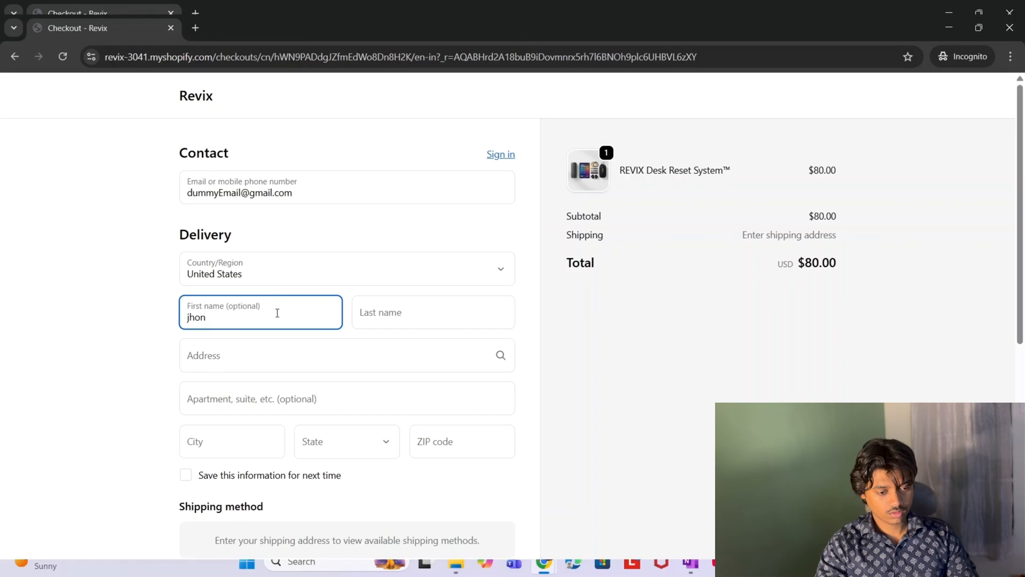
{"action": "left_click", "coordinate": [401, 315]}
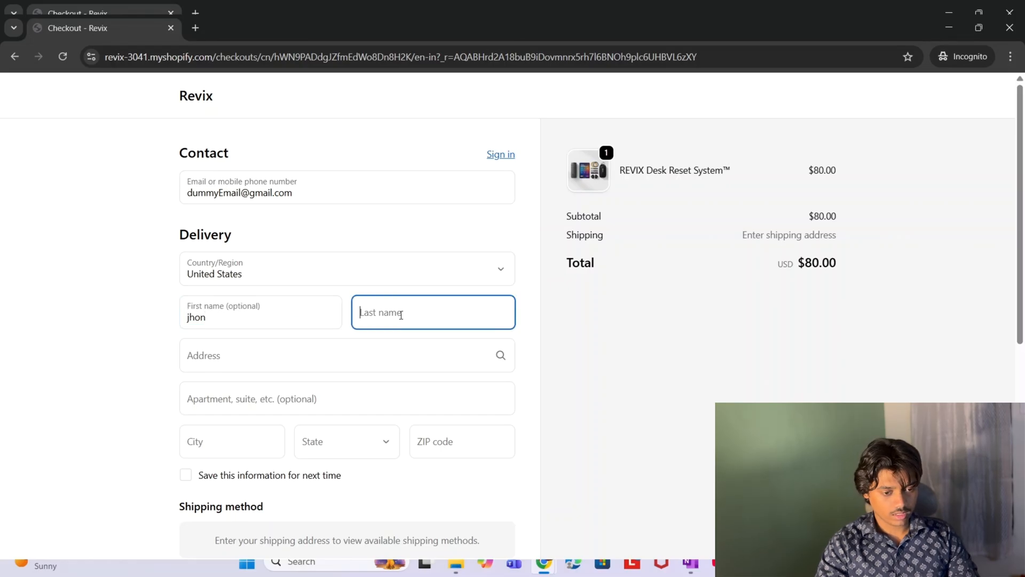
{"action": "type", "text": "j"}
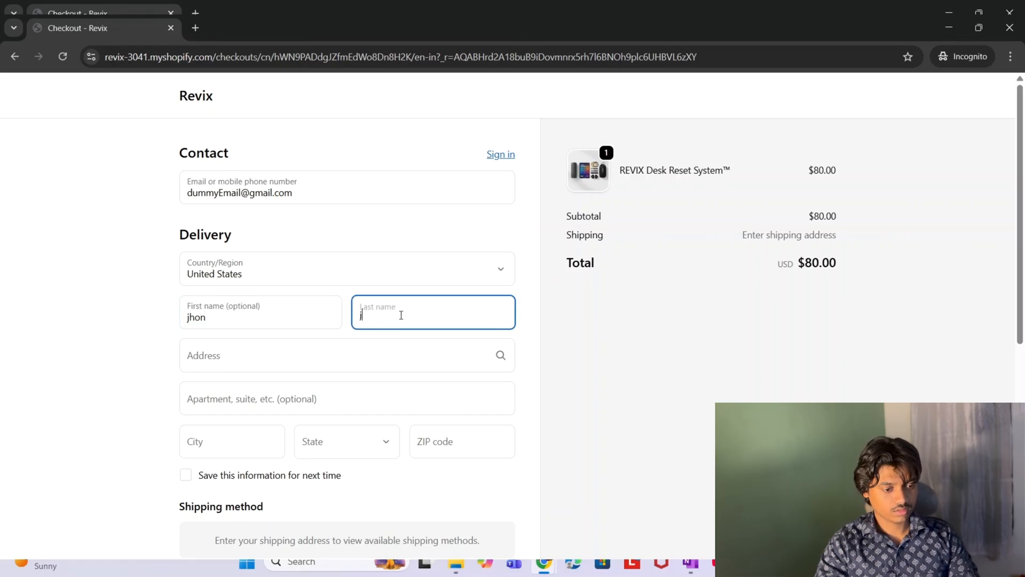
{"action": "left_click", "coordinate": [283, 365]}
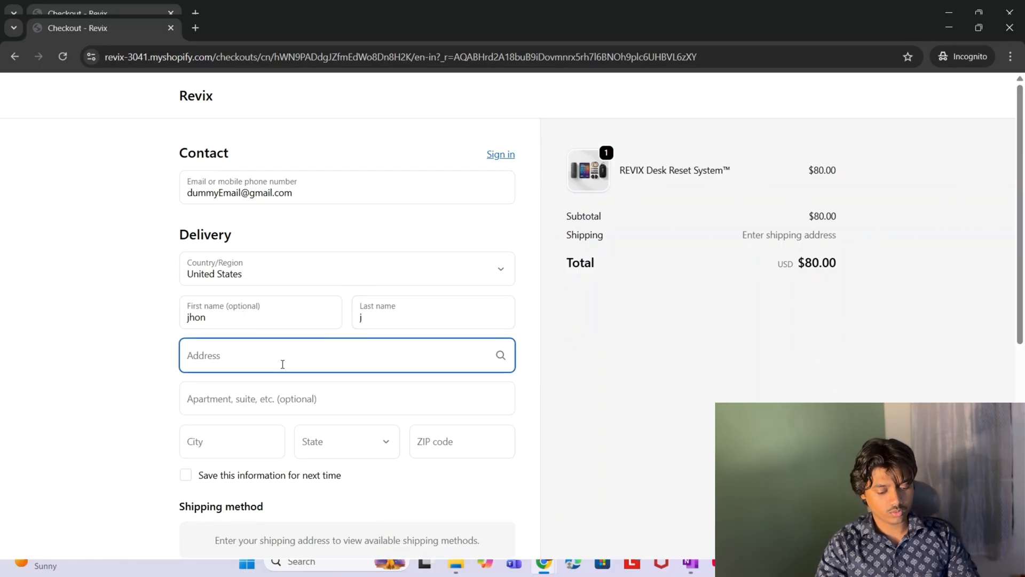
{"action": "type", "text": "apartment"}
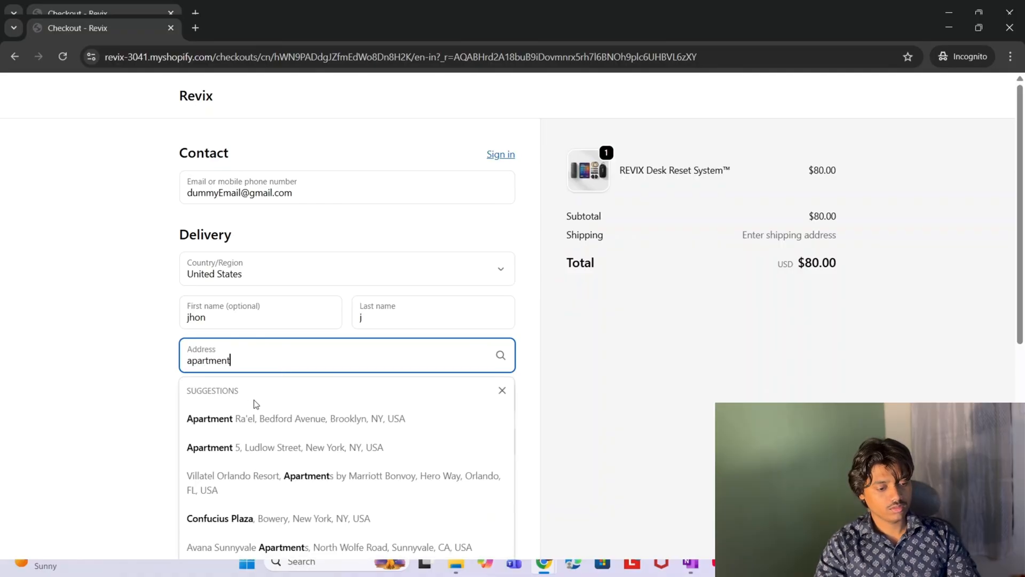
{"action": "left_click", "coordinate": [240, 420]}
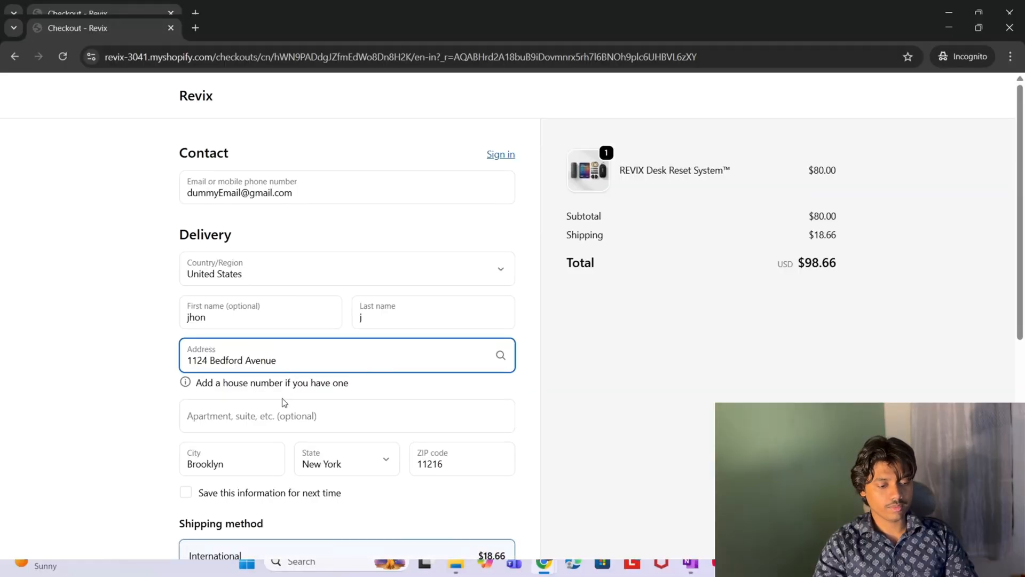
{"action": "scroll", "coordinate": [283, 399], "scroll_direction": "down", "scroll_amount": 1}
{"action": "scroll", "coordinate": [283, 399], "scroll_direction": "down", "scroll_amount": 4}
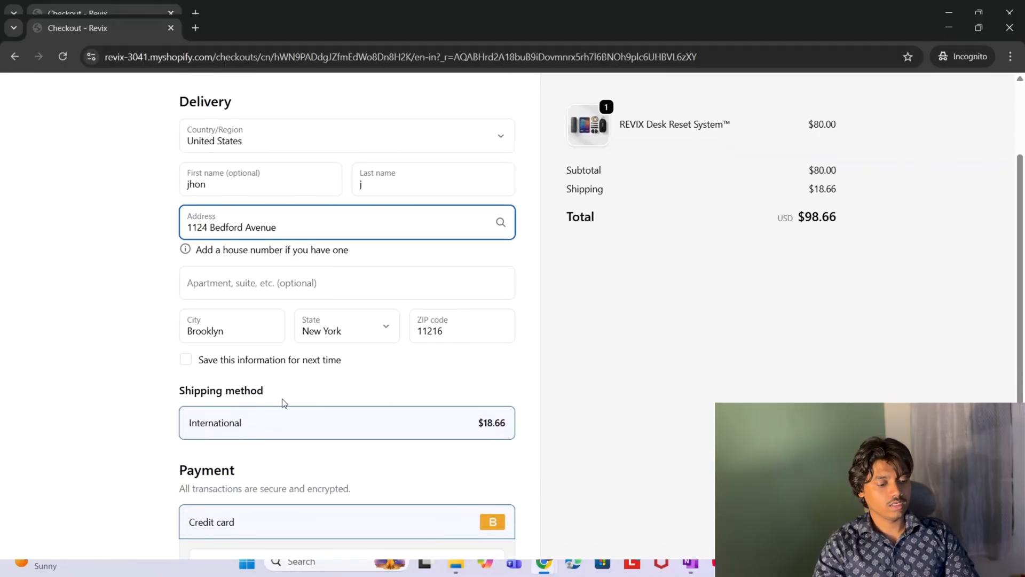
- Enter the card number, expiry 12/28 and the security code
{"action": "left_click", "coordinate": [238, 478]}
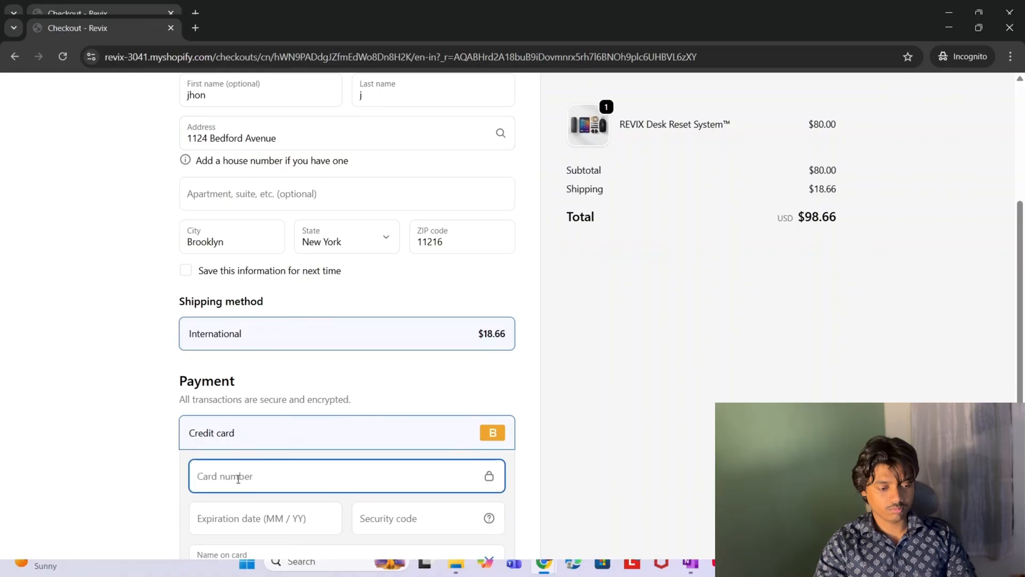
{"action": "scroll", "coordinate": [238, 479], "scroll_direction": "down", "scroll_amount": 1}
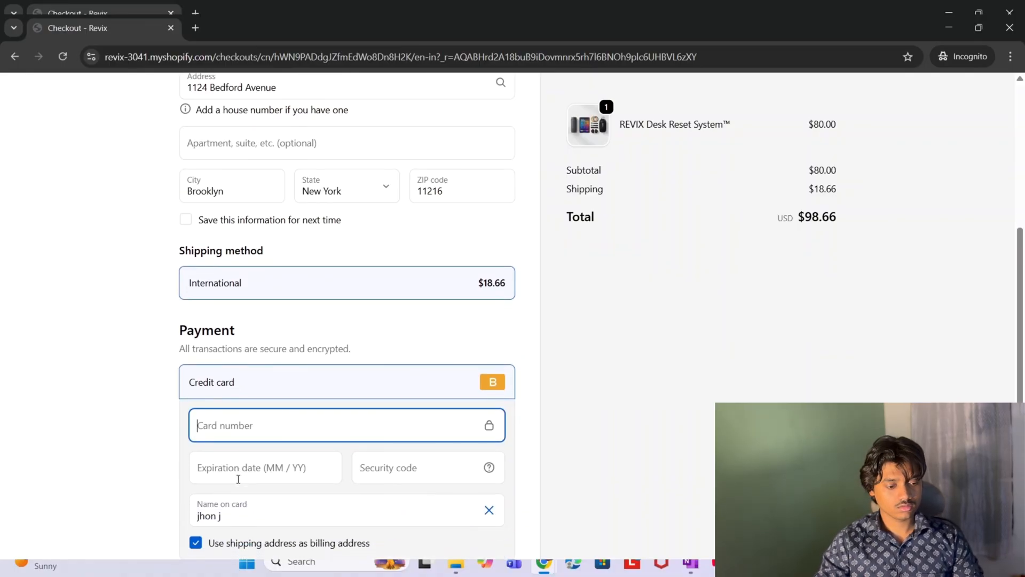
{"action": "type", "text": "1"}
{"action": "left_click", "coordinate": [238, 470]}
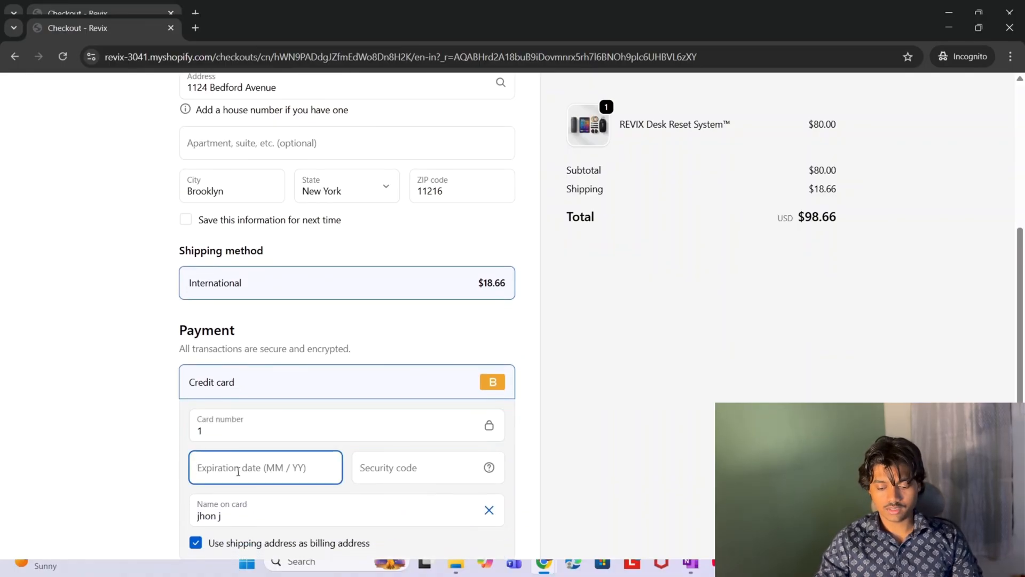
{"action": "type", "text": "12 / 28"}
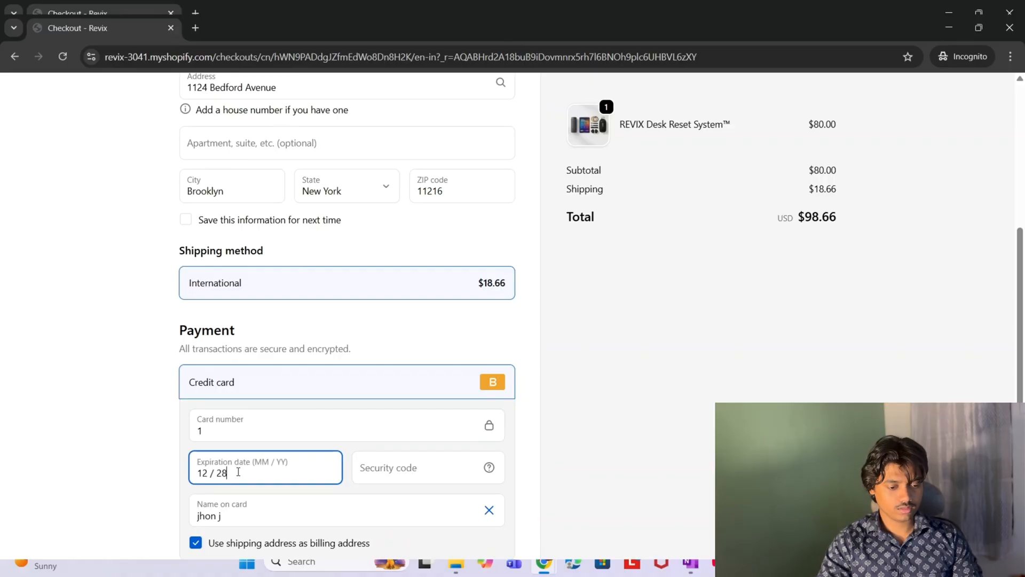
{"action": "left_click", "coordinate": [403, 471]}
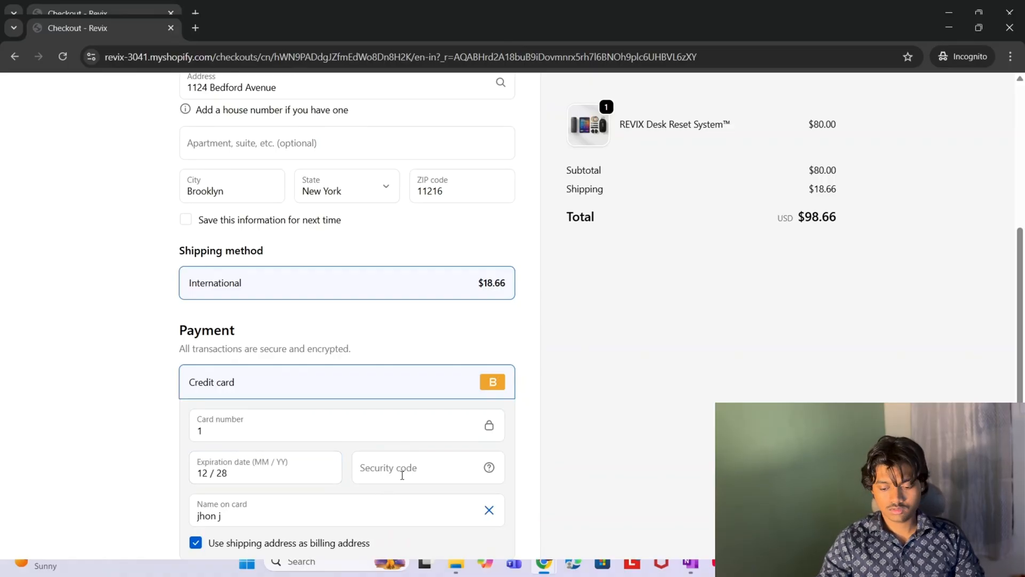
{"action": "type", "text": "456"}
- Pay $98.66 for the order and switch to the Shopify admin window
{"action": "scroll", "coordinate": [402, 474], "scroll_direction": "down", "scroll_amount": 2}
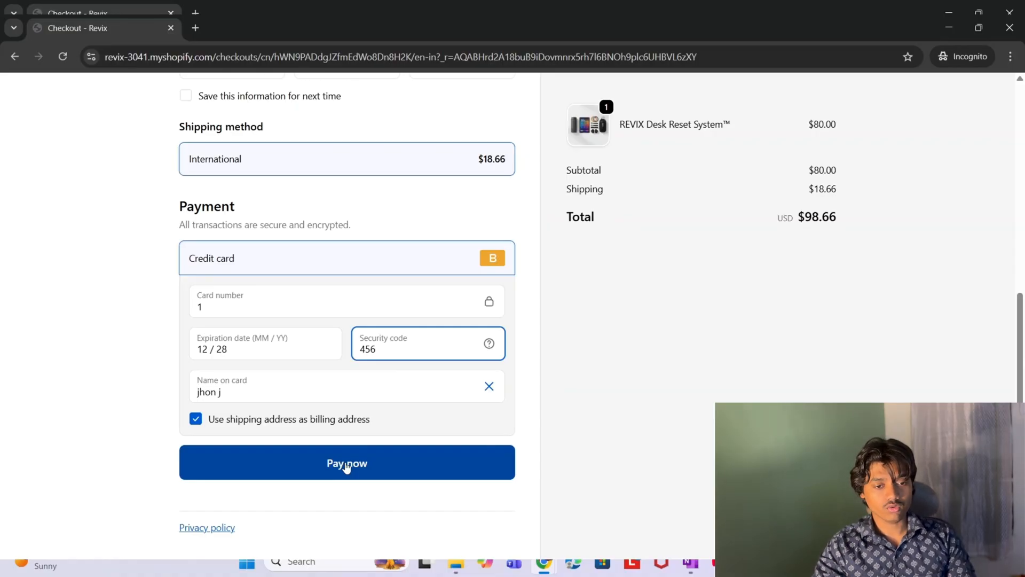
{"action": "left_click", "coordinate": [346, 464]}
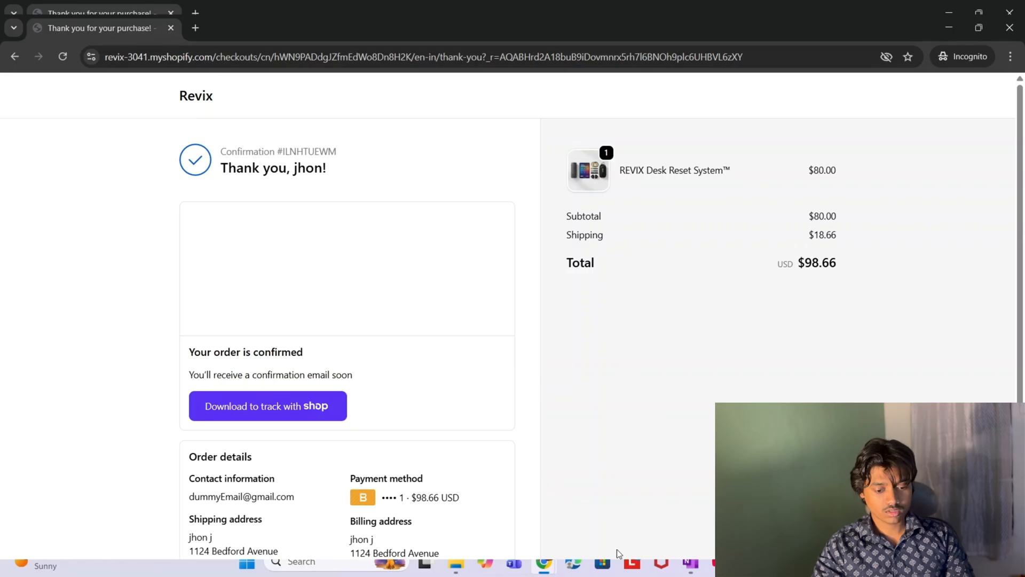
{"action": "left_click", "coordinate": [544, 564]}
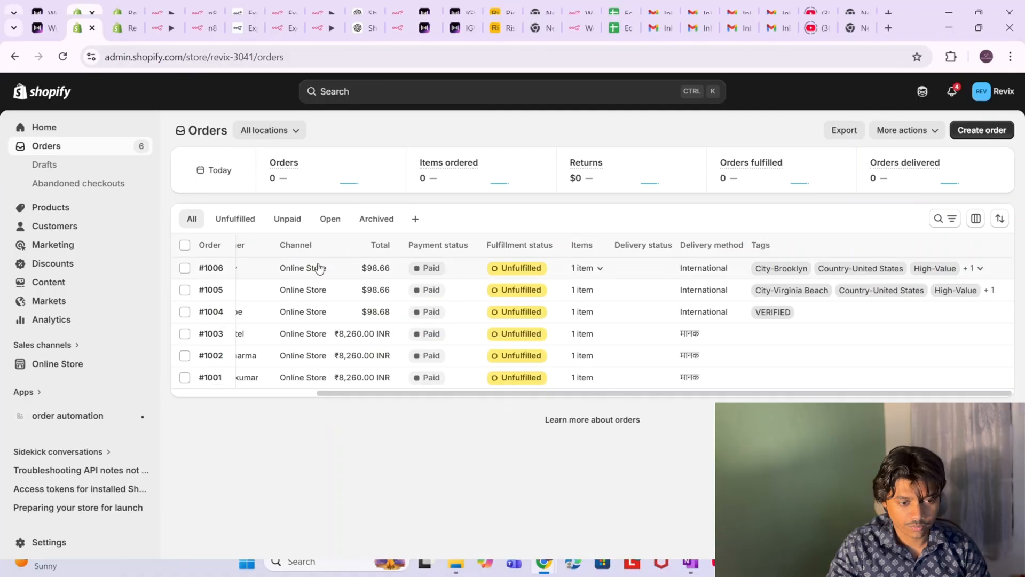
- Expand order #1006's tags to reveal all four, including International, then return to the n8n workflow
{"action": "scroll", "coordinate": [319, 267], "scroll_direction": "left", "scroll_amount": 3}
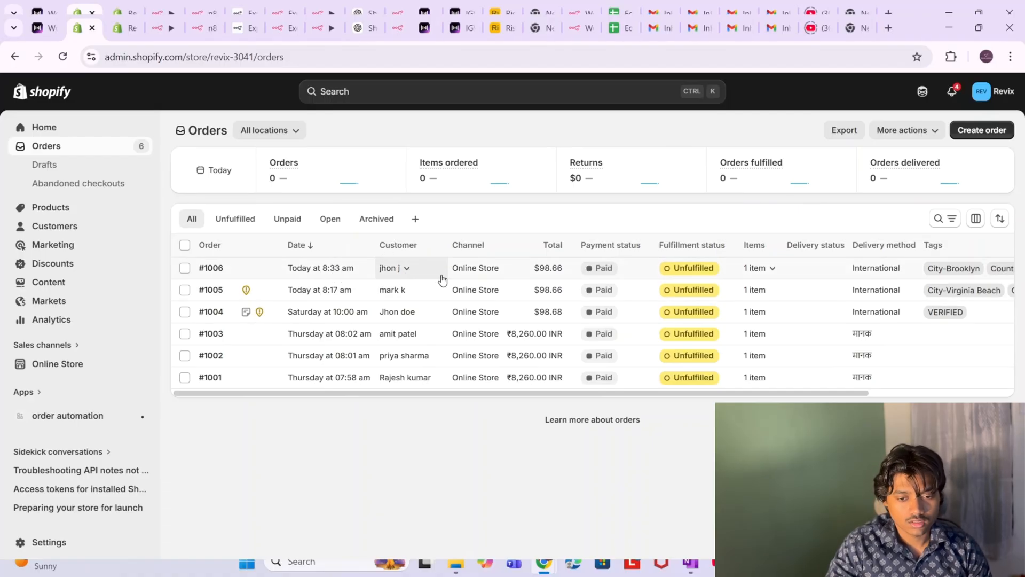
{"action": "scroll", "coordinate": [742, 268], "scroll_direction": "right", "scroll_amount": 3}
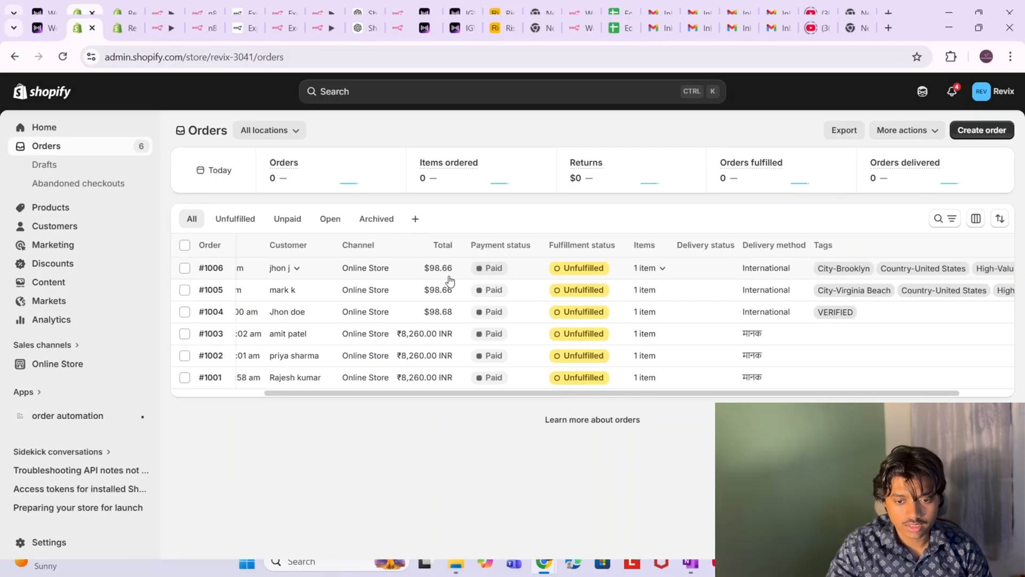
{"action": "scroll", "coordinate": [653, 272], "scroll_direction": "right", "scroll_amount": 2}
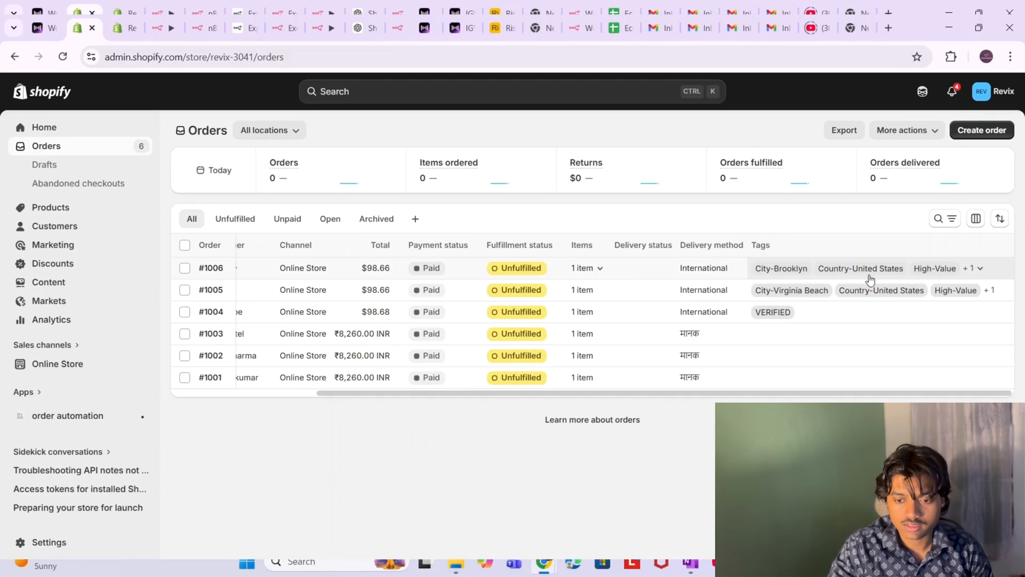
{"action": "left_click", "coordinate": [979, 268]}
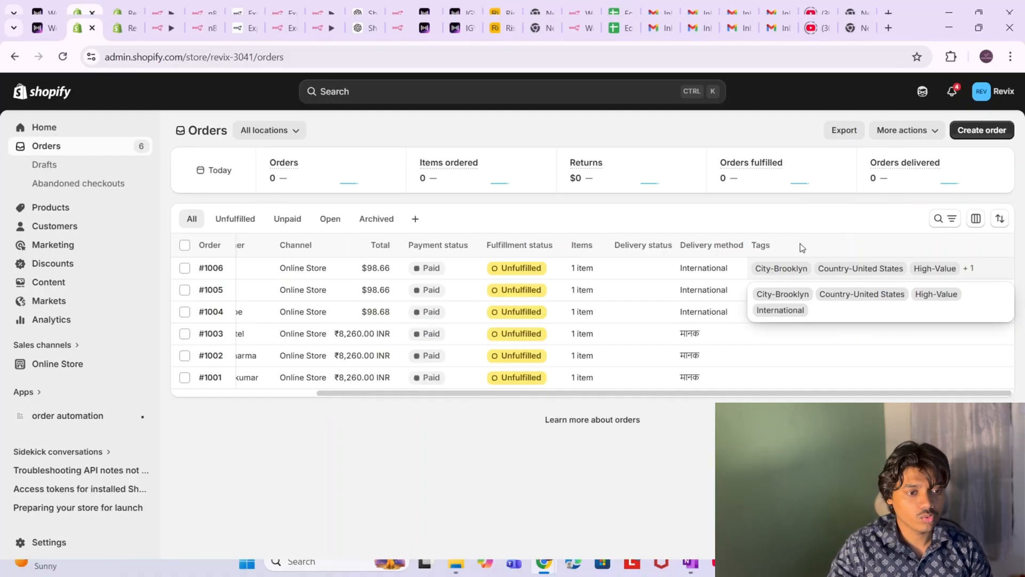
{"action": "left_click", "coordinate": [161, 27]}
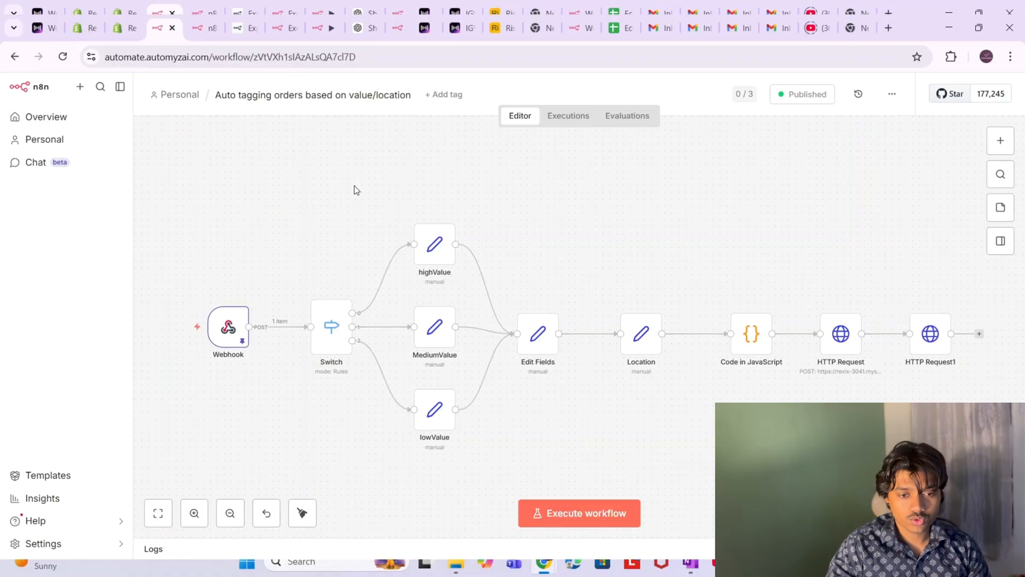
- In the latest execution, open the Webhook node, show its orderTagging production URL, then return to Shopify admin
{"action": "left_click", "coordinate": [568, 117]}
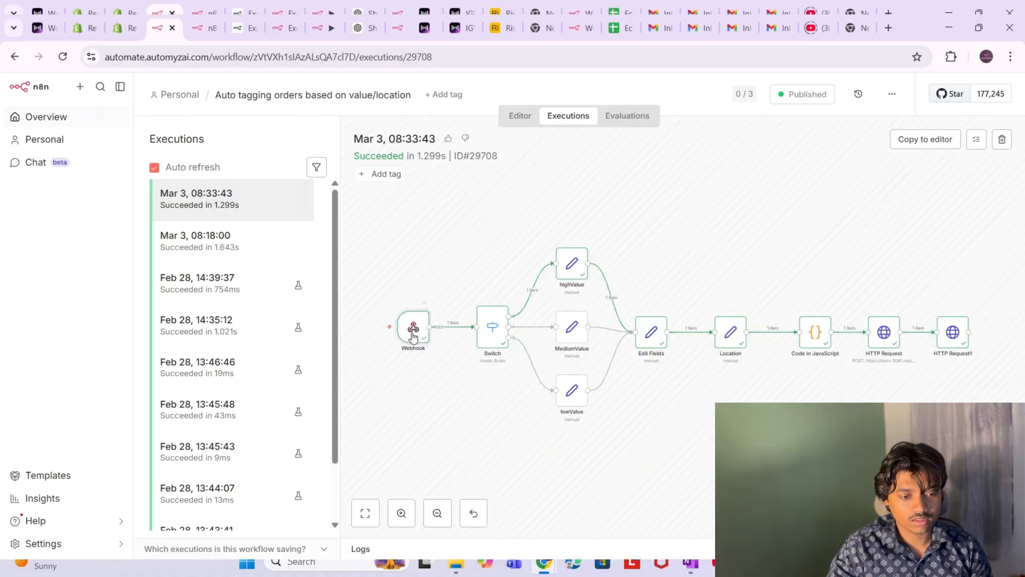
{"action": "double_click", "coordinate": [413, 331]}
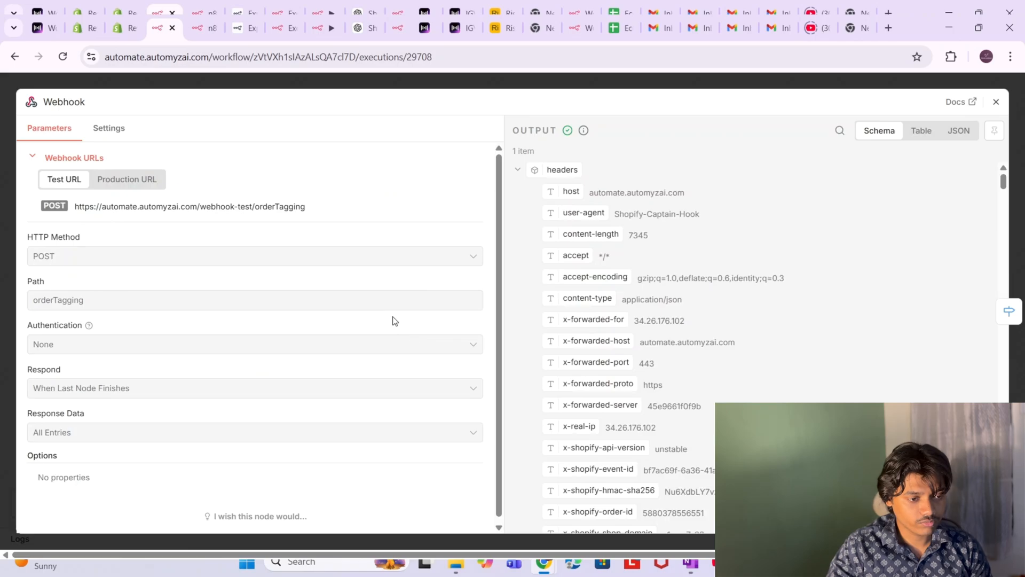
{"action": "left_click", "coordinate": [140, 182]}
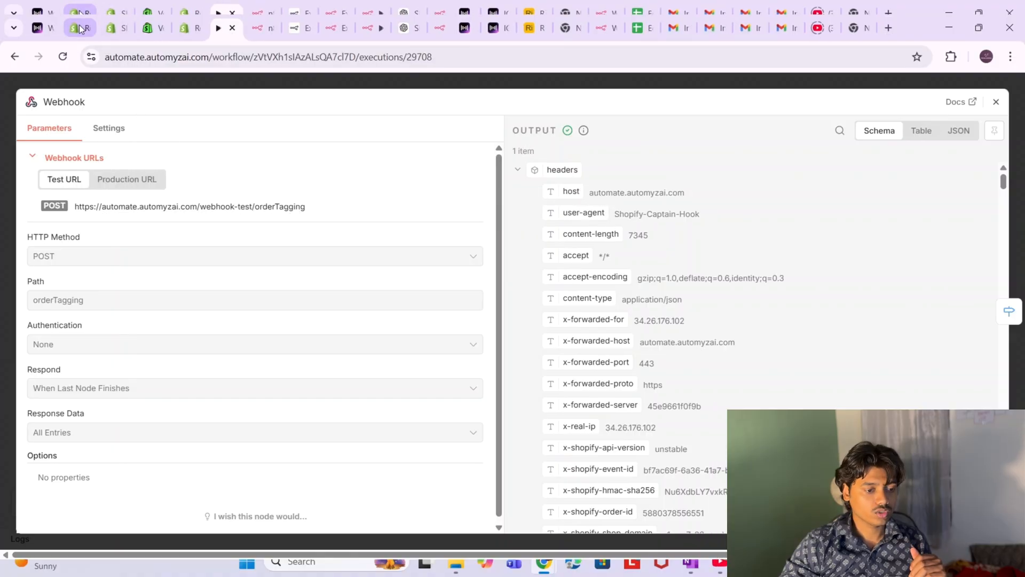
{"action": "left_click", "coordinate": [81, 29]}
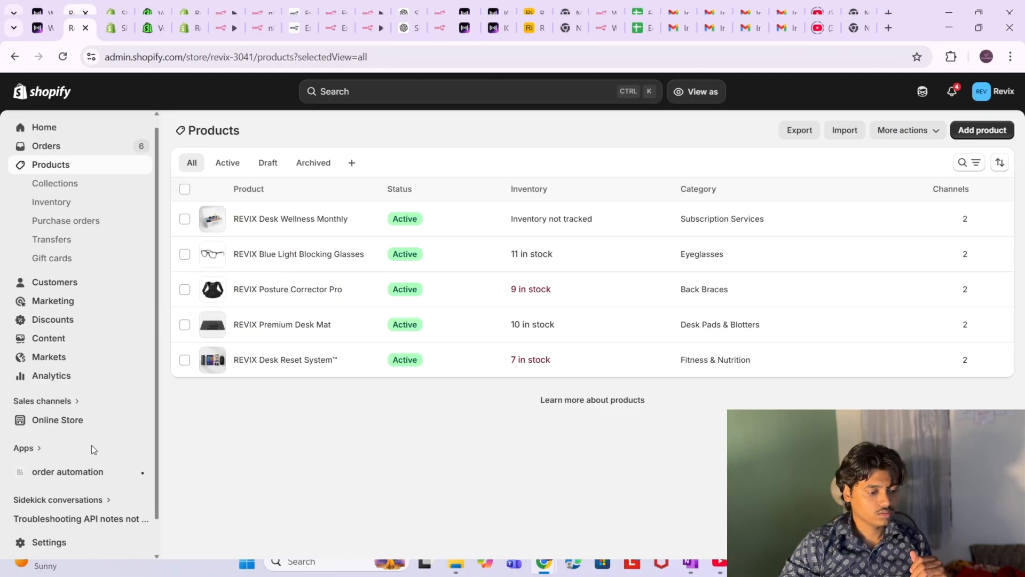
- In Settings > Notifications > Webhooks, view the Order creation webhook's n8n URL in its editor, then cancel
{"action": "scroll", "coordinate": [91, 448], "scroll_direction": "down", "scroll_amount": 2}
{"action": "scroll", "coordinate": [91, 448], "scroll_direction": "up", "scroll_amount": 2}
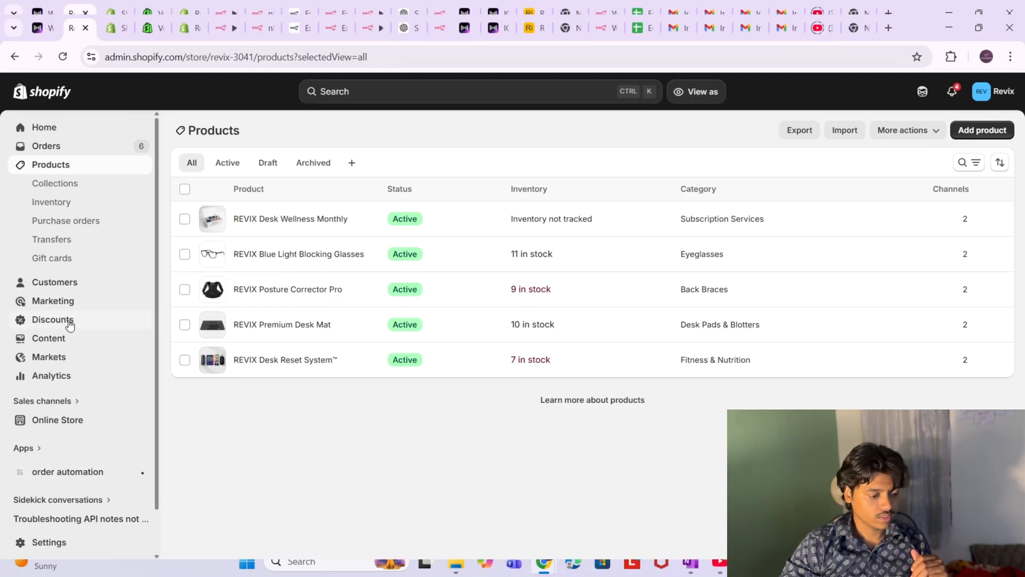
{"action": "scroll", "coordinate": [72, 421], "scroll_direction": "down", "scroll_amount": 1}
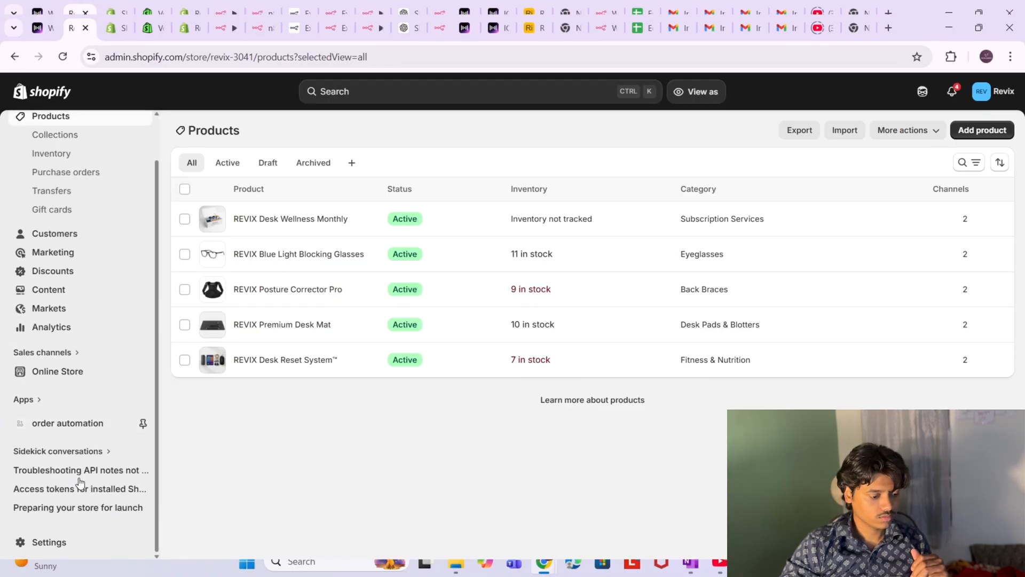
{"action": "left_click", "coordinate": [39, 543]}
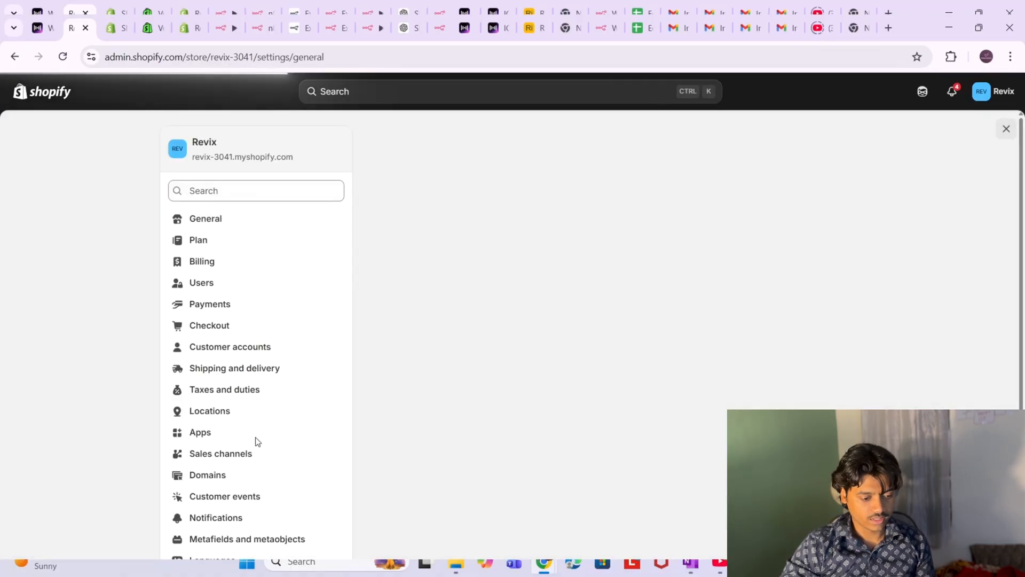
{"action": "scroll", "coordinate": [235, 464], "scroll_direction": "down", "scroll_amount": 1}
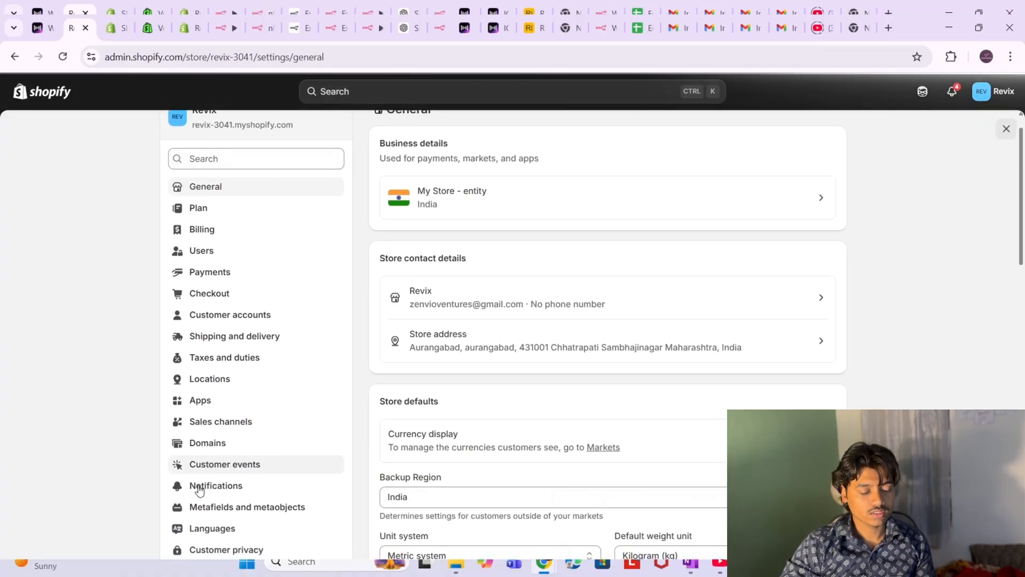
{"action": "left_click", "coordinate": [198, 487]}
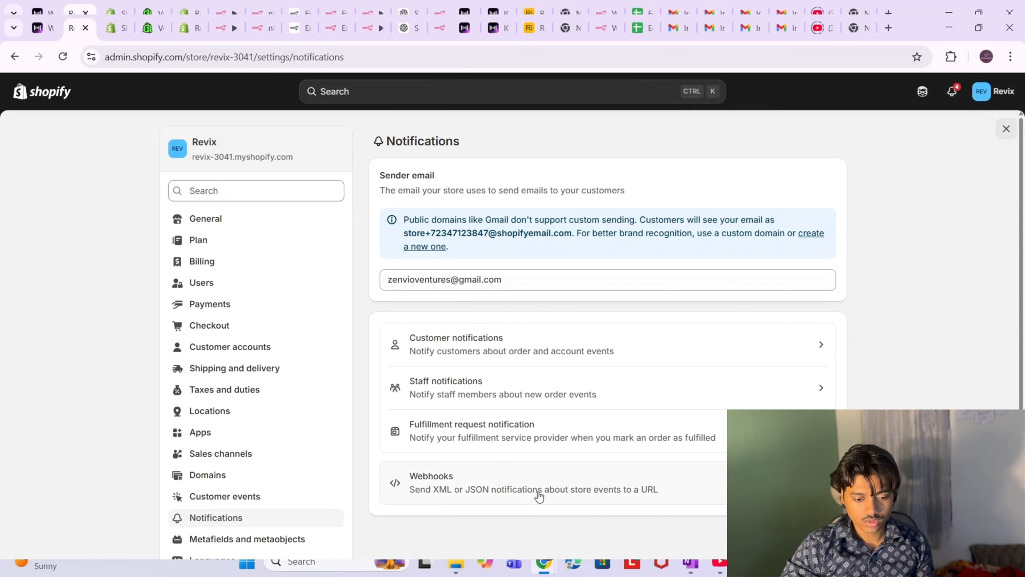
{"action": "scroll", "coordinate": [539, 496], "scroll_direction": "down", "scroll_amount": 1}
{"action": "left_click", "coordinate": [627, 476]}
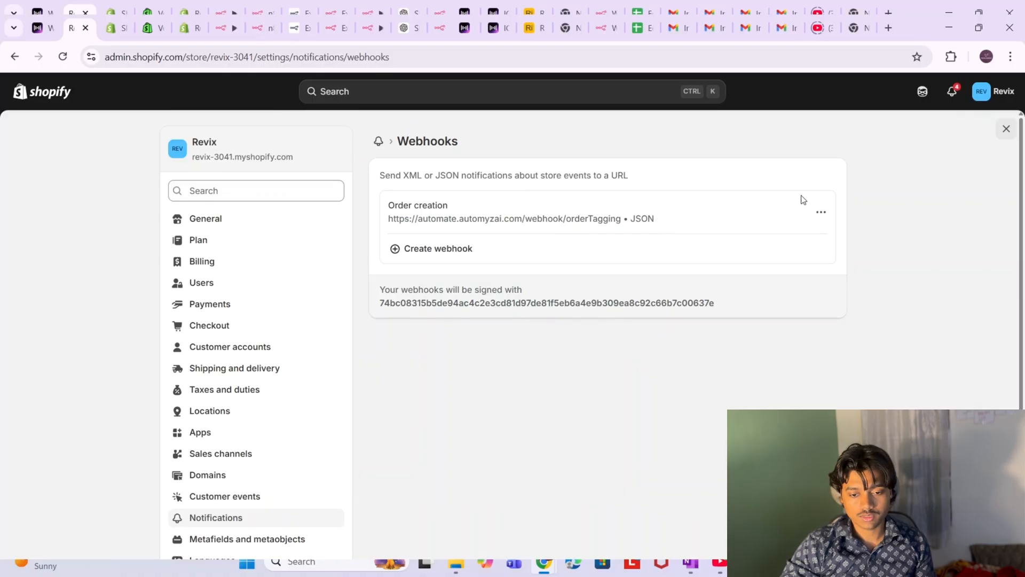
{"action": "left_click", "coordinate": [821, 214]}
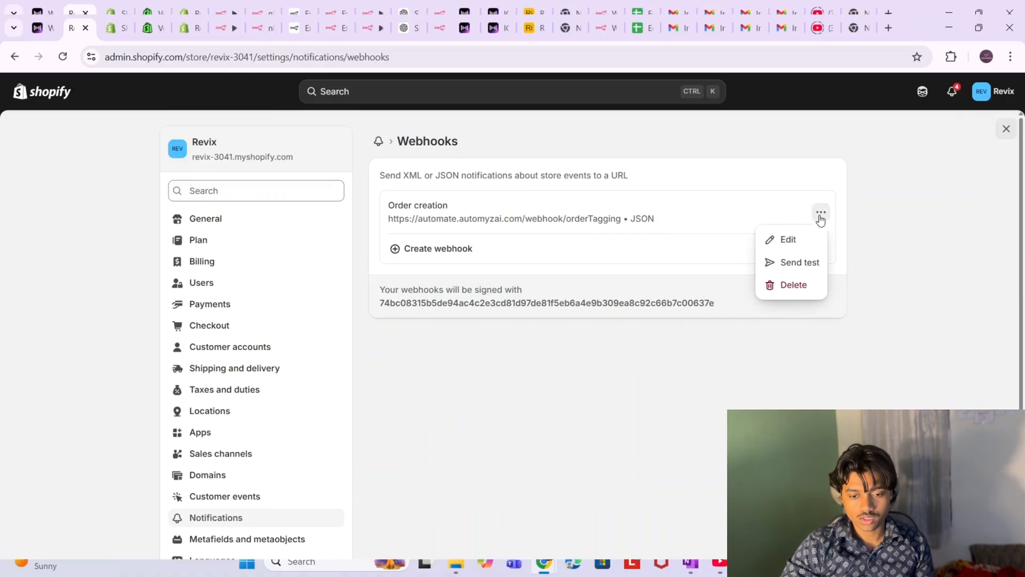
{"action": "left_click", "coordinate": [786, 238]}
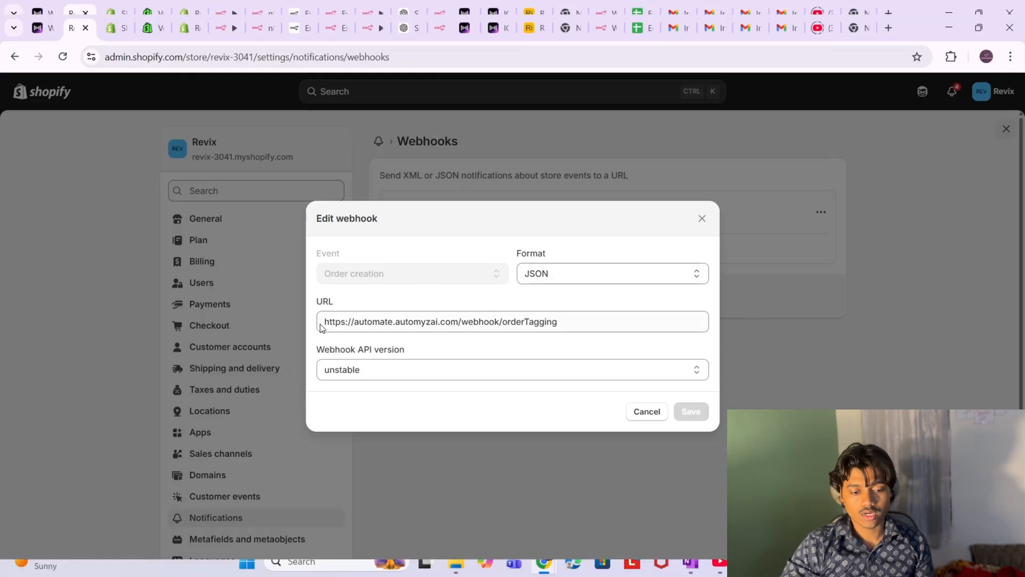
{"action": "left_click", "coordinate": [647, 417]}
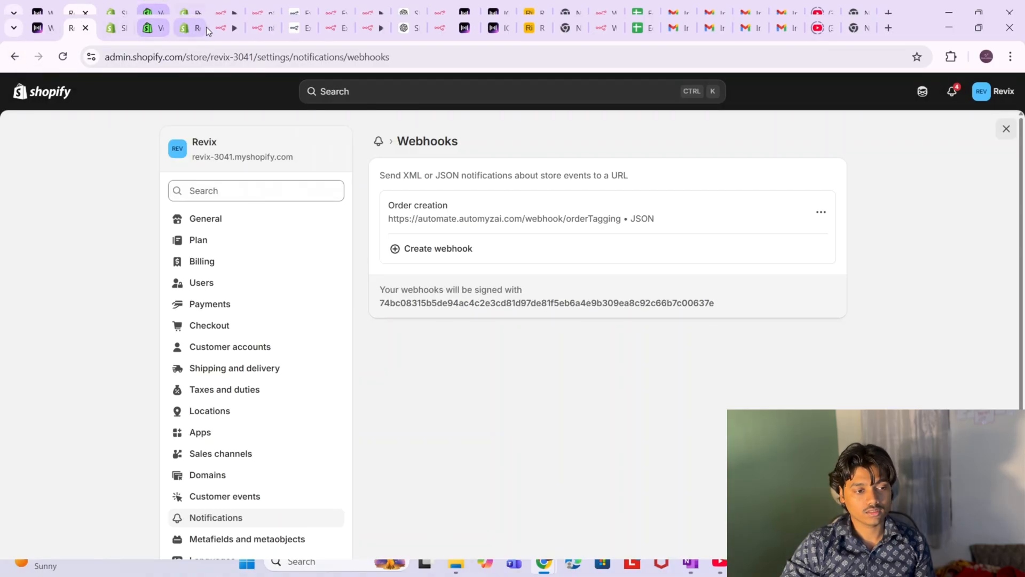
- Back in n8n, inspect the Switch node's 80, 50 and 25 price routing rules, then close it
{"action": "left_click", "coordinate": [224, 29]}
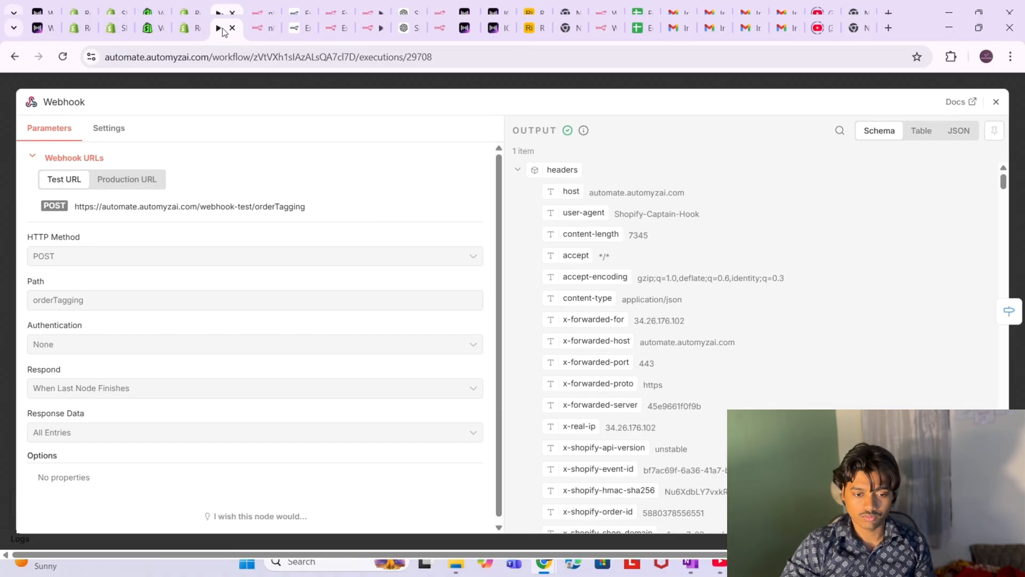
{"action": "left_click", "coordinate": [287, 78]}
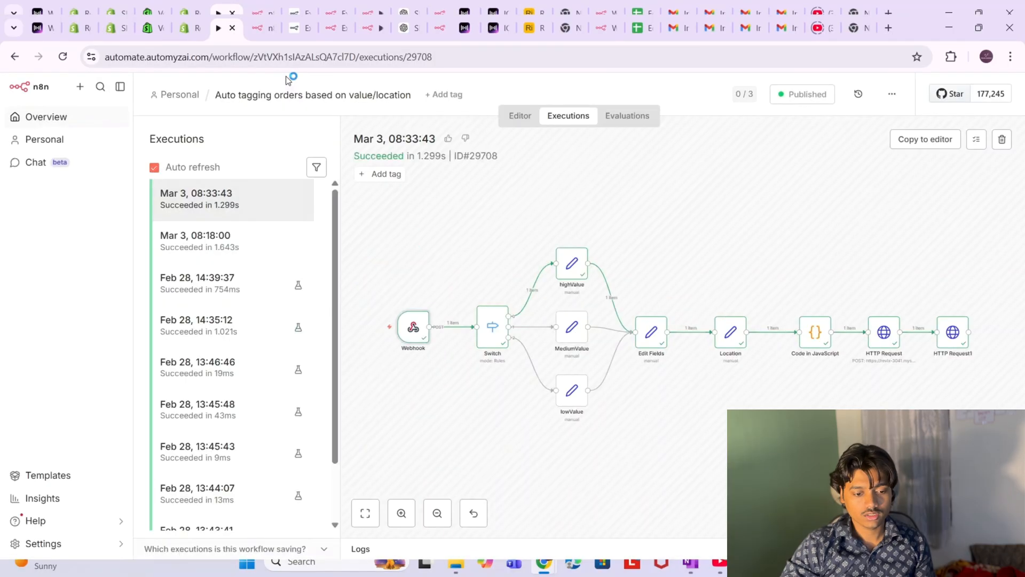
{"action": "double_click", "coordinate": [489, 333]}
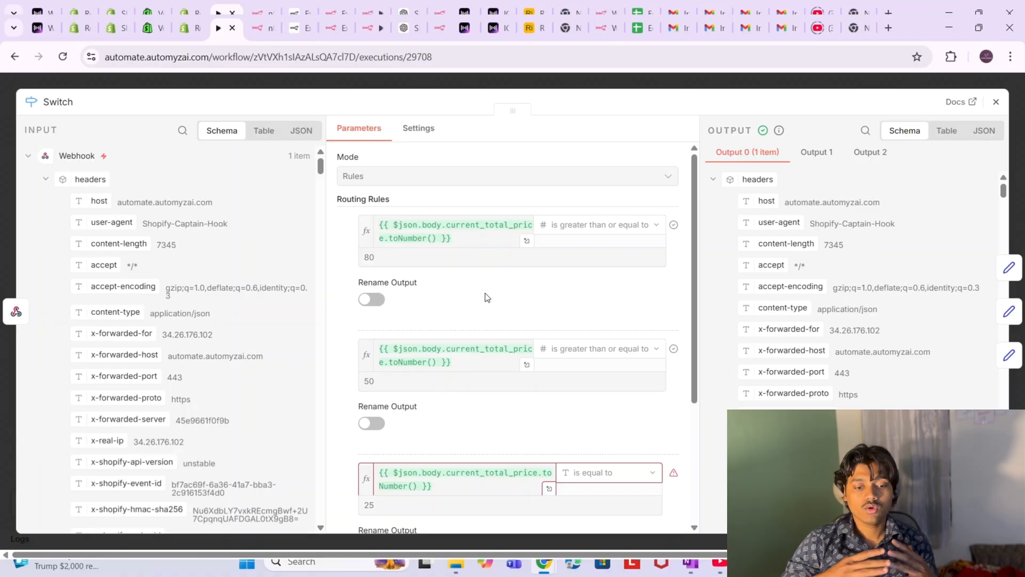
{"action": "scroll", "coordinate": [487, 297], "scroll_direction": "down", "scroll_amount": 3}
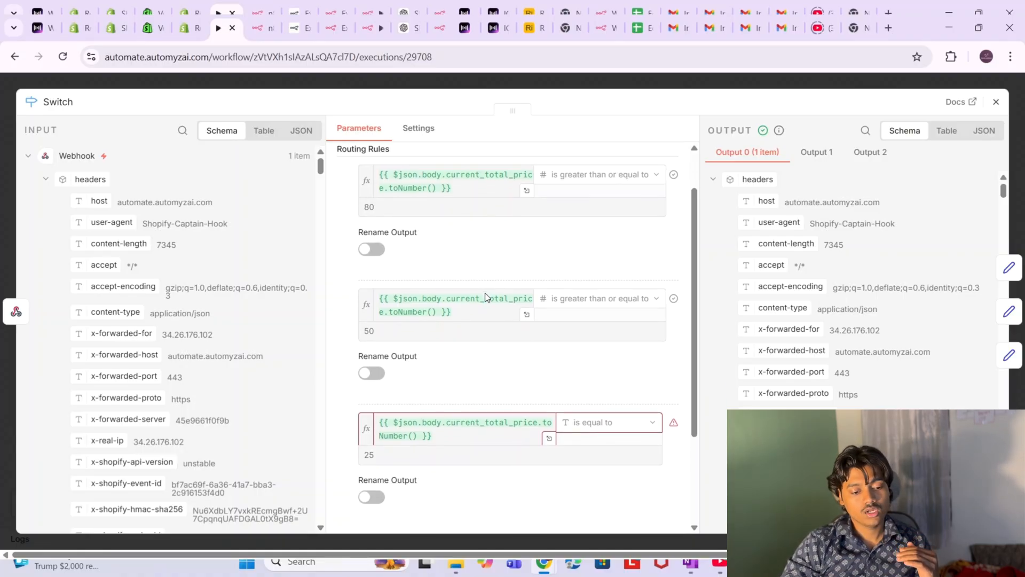
{"action": "scroll", "coordinate": [453, 344], "scroll_direction": "up", "scroll_amount": 2}
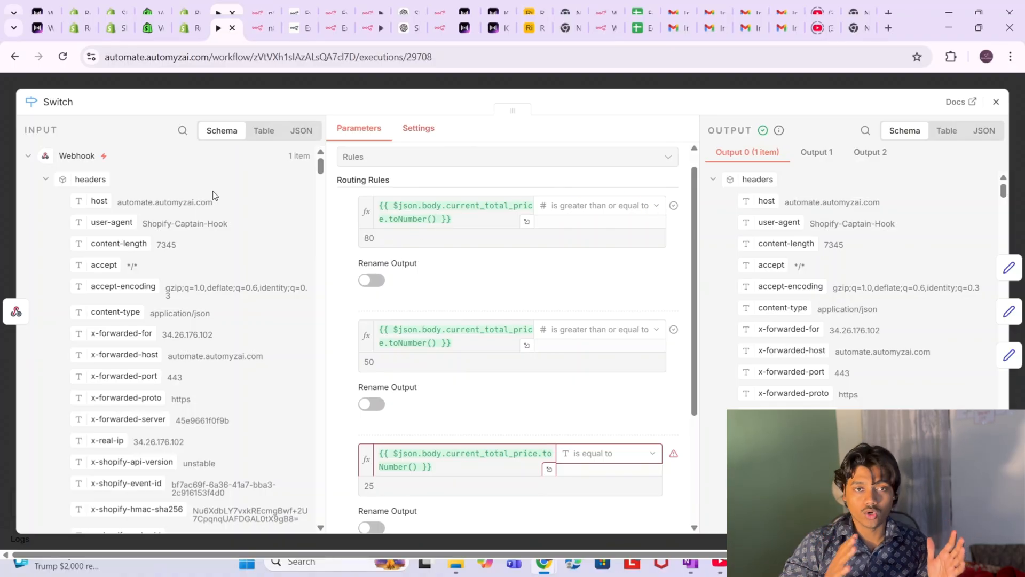
{"action": "left_click", "coordinate": [7, 215]}
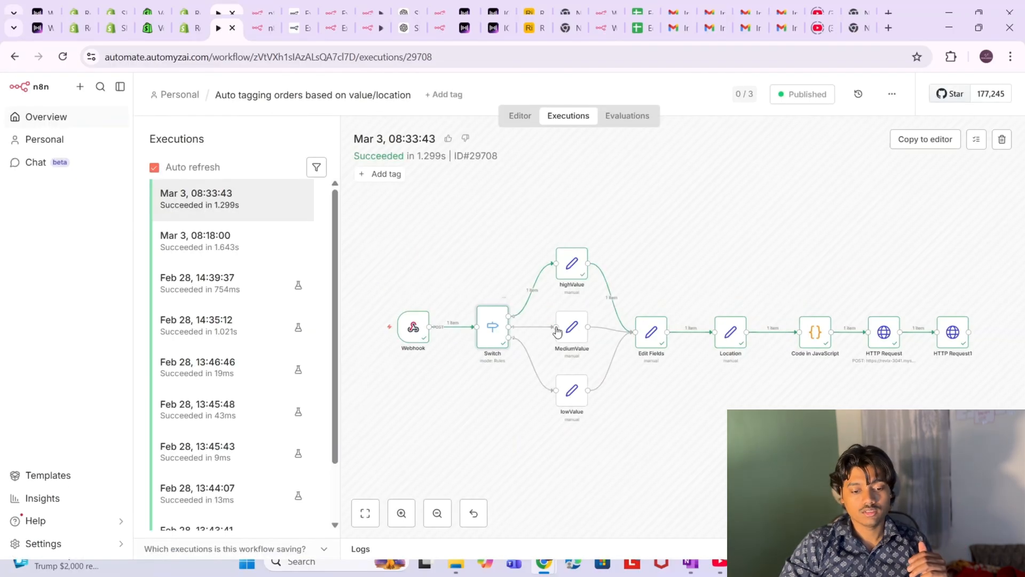
- Inspect the Edit Fields, Location and Code in JavaScript nodes, highlighting the empty tagList declaration
{"action": "double_click", "coordinate": [651, 342]}
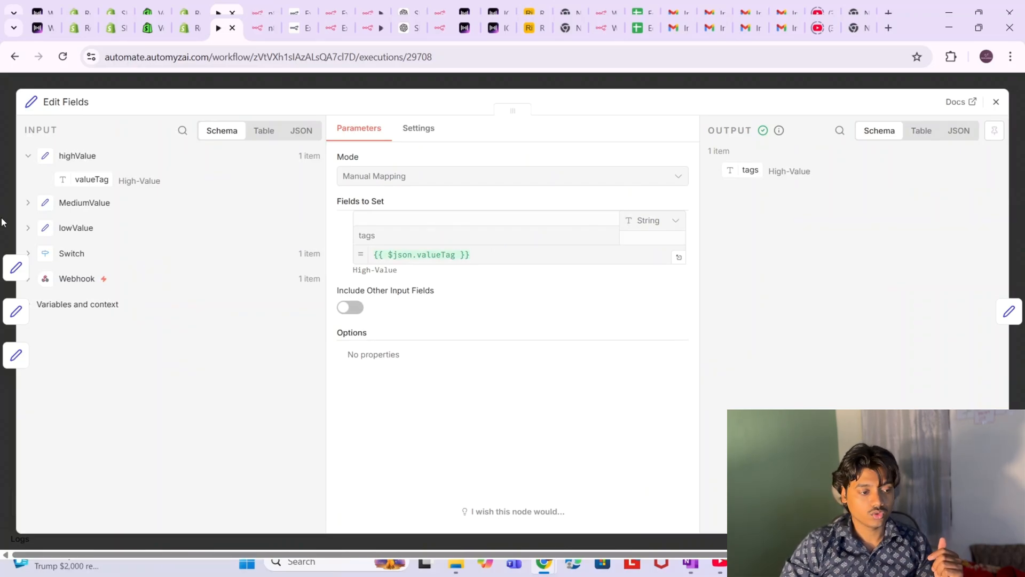
{"action": "left_click", "coordinate": [2, 187]}
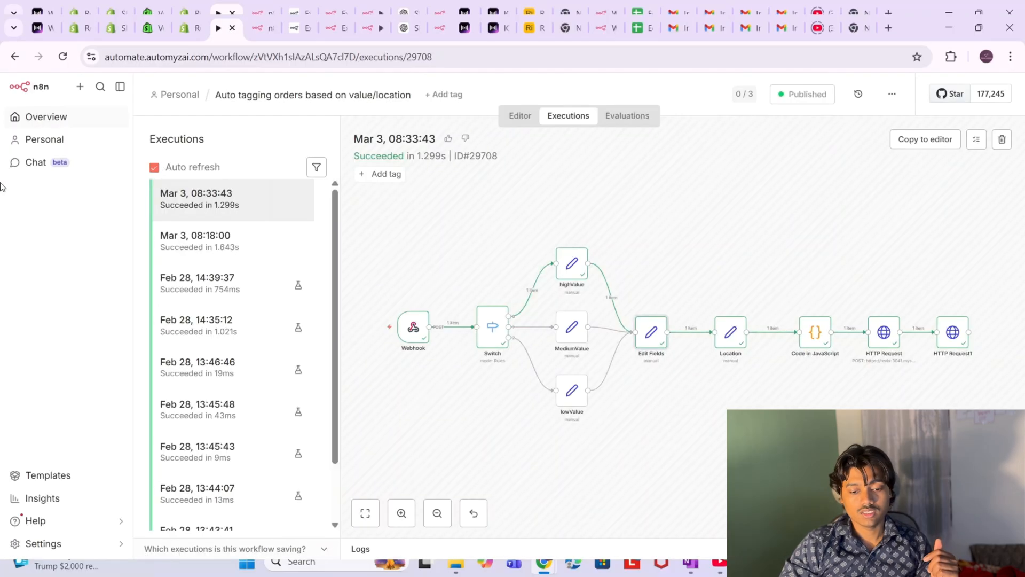
{"action": "double_click", "coordinate": [729, 334]}
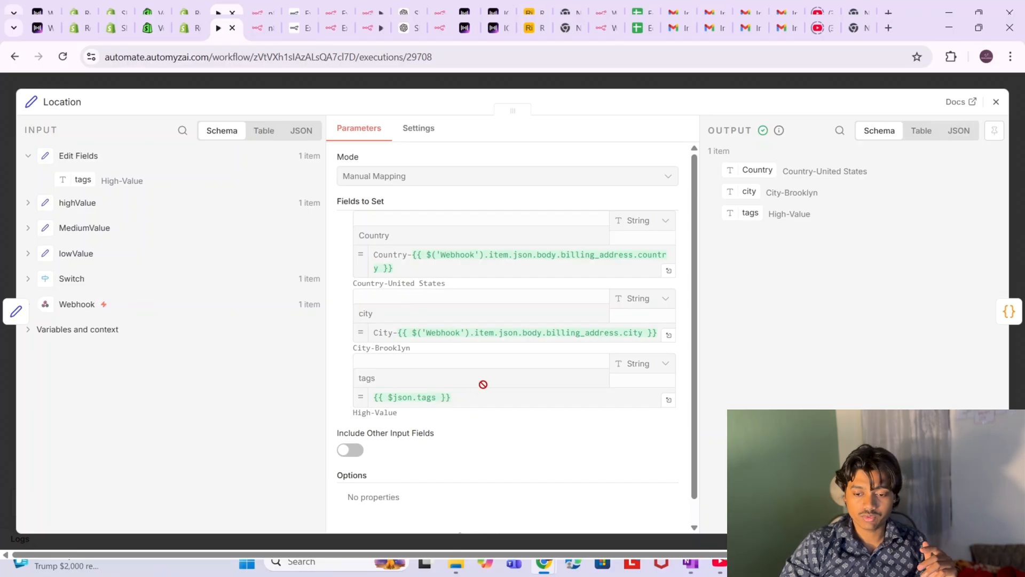
{"action": "left_click", "coordinate": [1008, 311]}
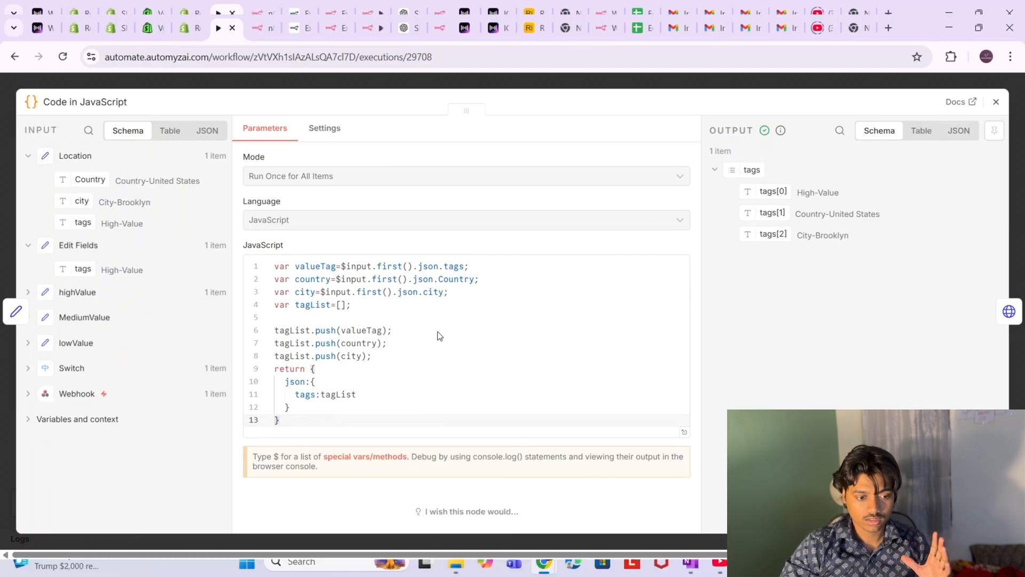
{"action": "left_click_drag", "start_coordinate": [364, 307], "coordinate": [273, 314]}
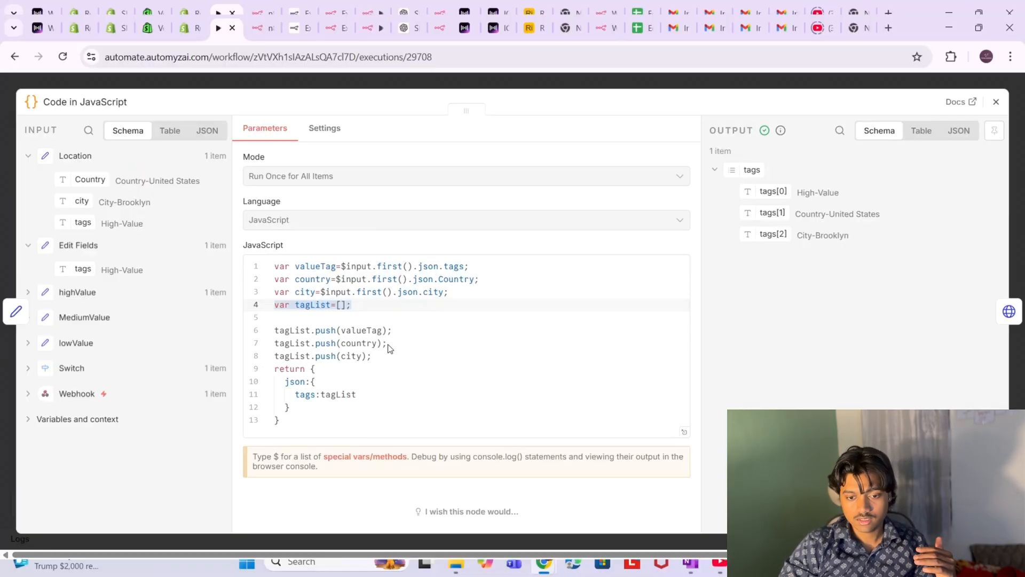
{"action": "left_click", "coordinate": [3, 197]}
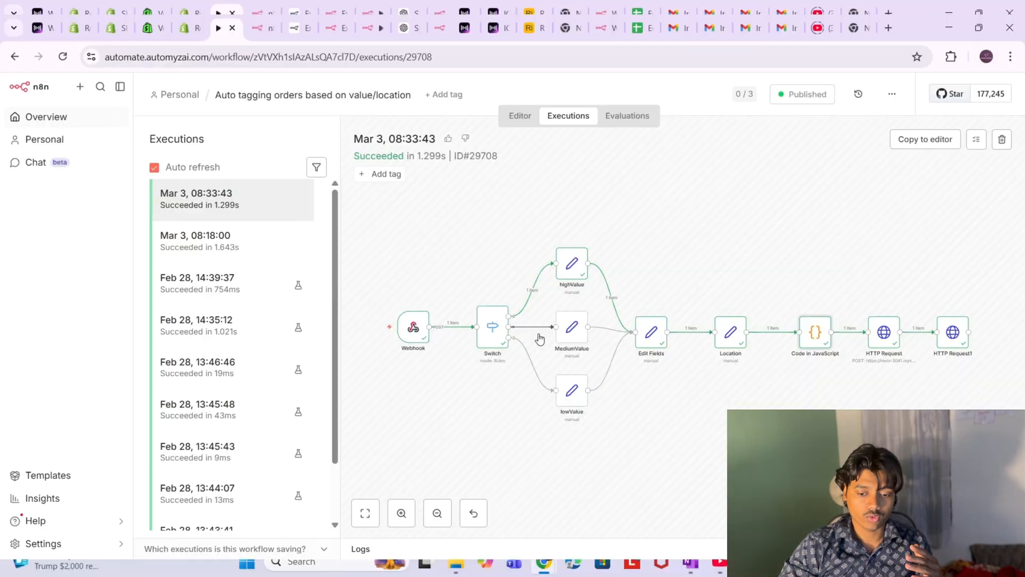
{"action": "double_click", "coordinate": [952, 334]}
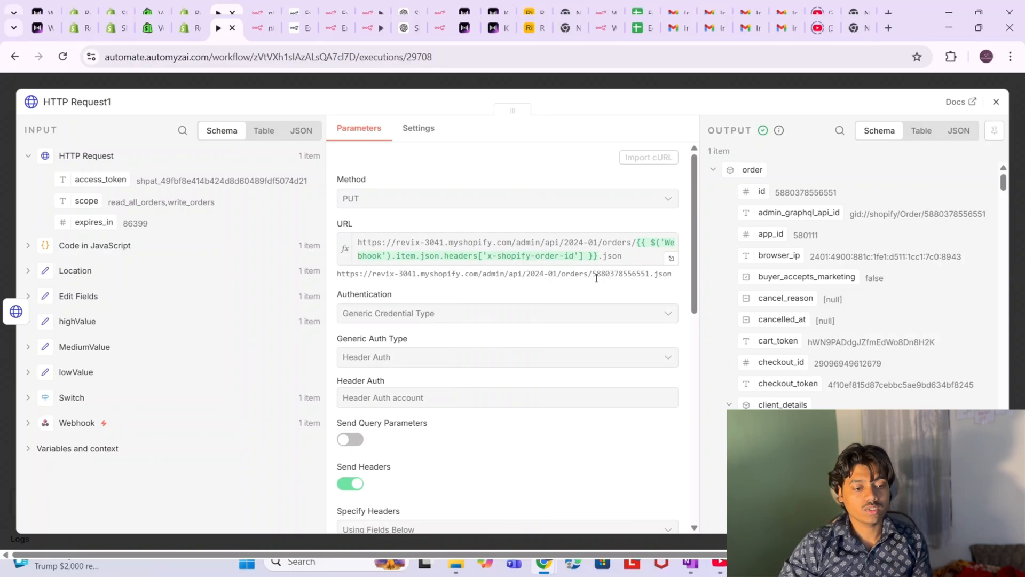
{"action": "scroll", "coordinate": [596, 278], "scroll_direction": "down", "scroll_amount": 1}
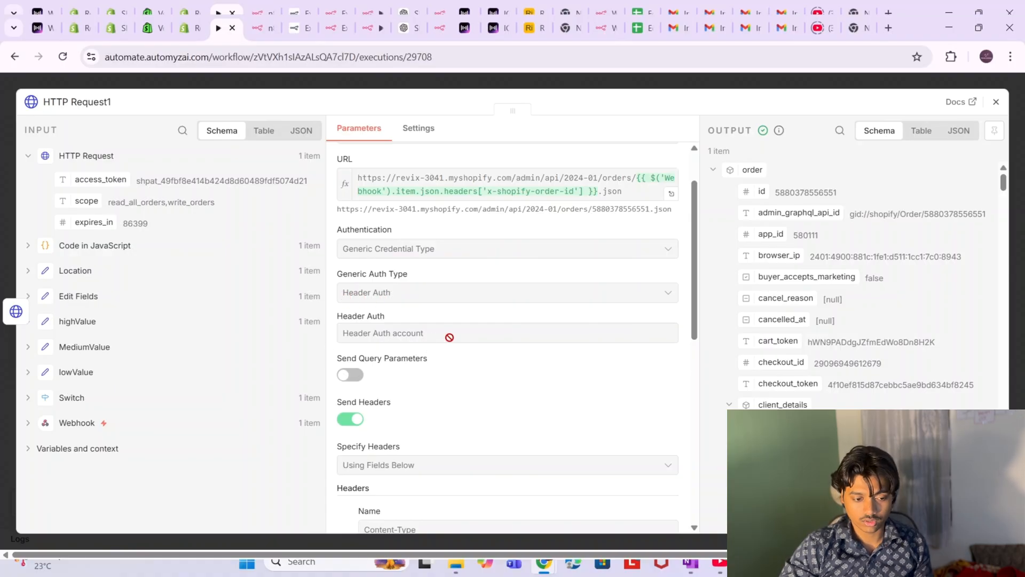
{"action": "scroll", "coordinate": [450, 337], "scroll_direction": "down", "scroll_amount": 2}
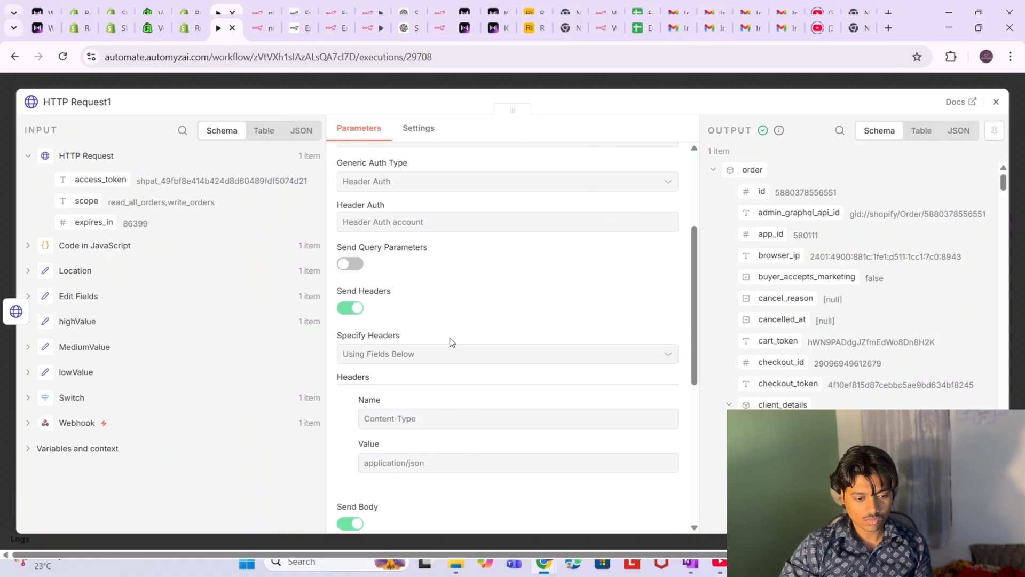
{"action": "scroll", "coordinate": [451, 341], "scroll_direction": "down", "scroll_amount": 2}
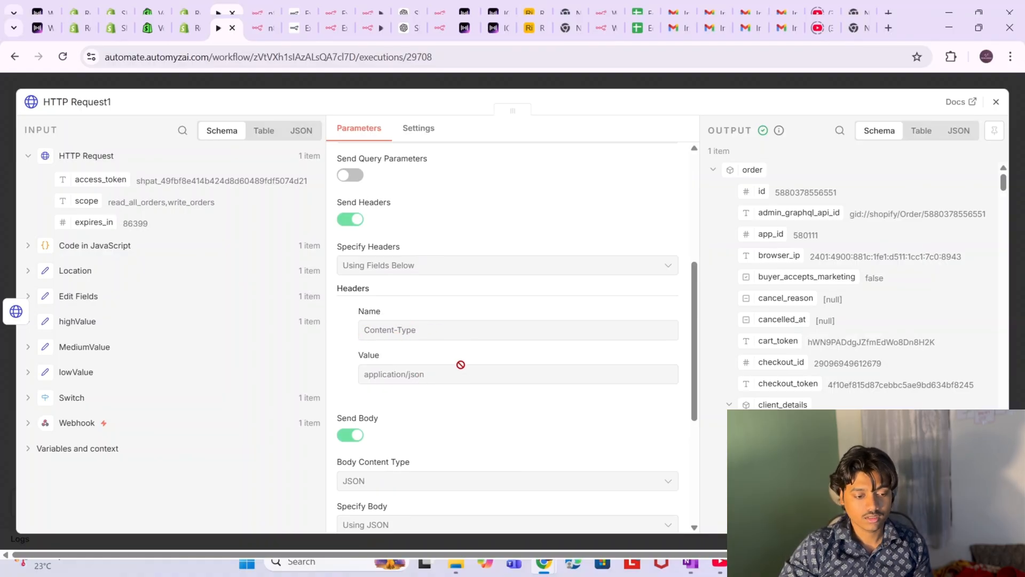
{"action": "scroll", "coordinate": [461, 365], "scroll_direction": "down", "scroll_amount": 3}
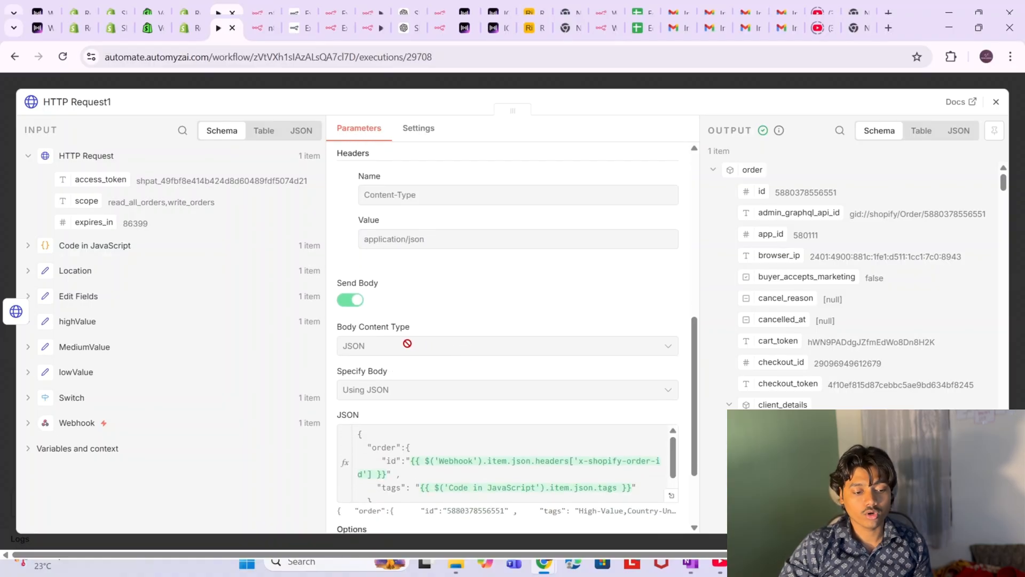
{"action": "scroll", "coordinate": [404, 343], "scroll_direction": "down", "scroll_amount": 2}
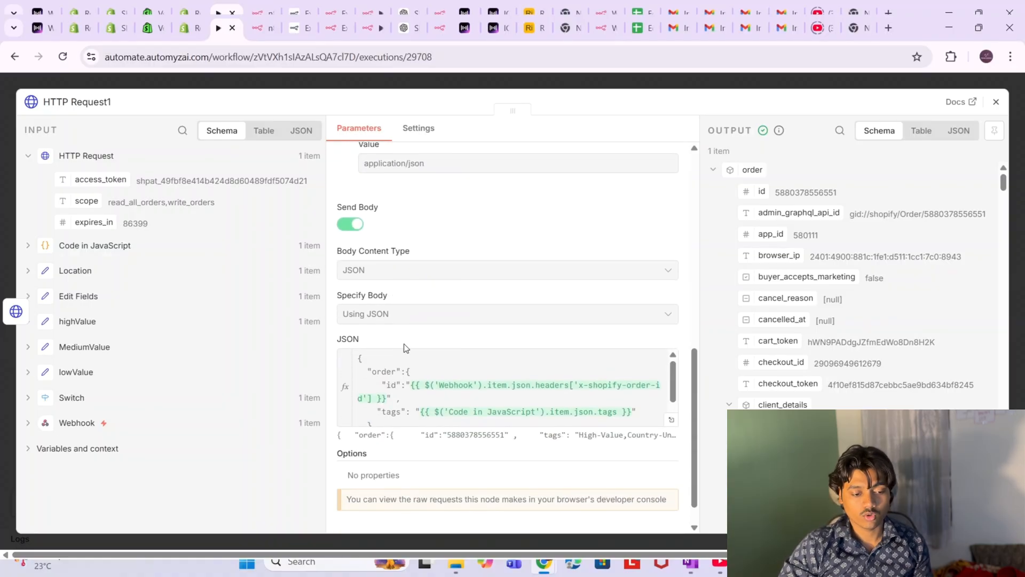
{"action": "scroll", "coordinate": [398, 373], "scroll_direction": "down", "scroll_amount": 1}
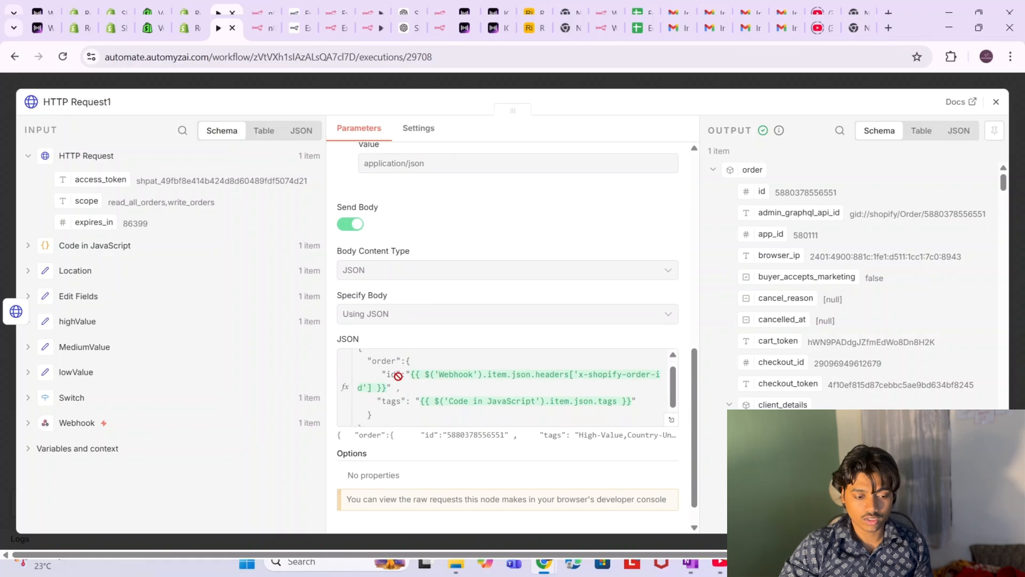
{"action": "scroll", "coordinate": [398, 376], "scroll_direction": "up", "scroll_amount": 2}
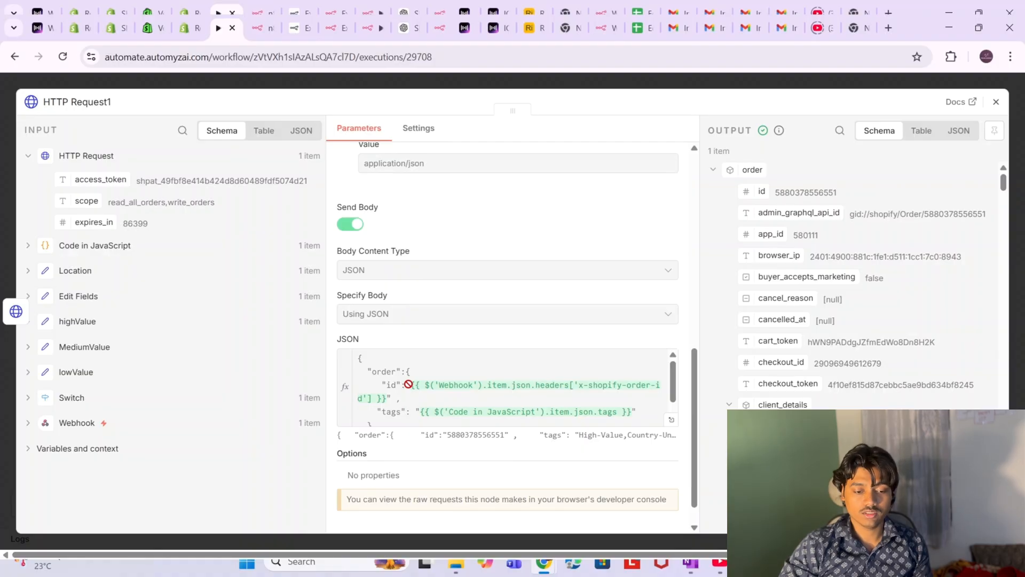
{"action": "scroll", "coordinate": [409, 383], "scroll_direction": "down", "scroll_amount": 1}
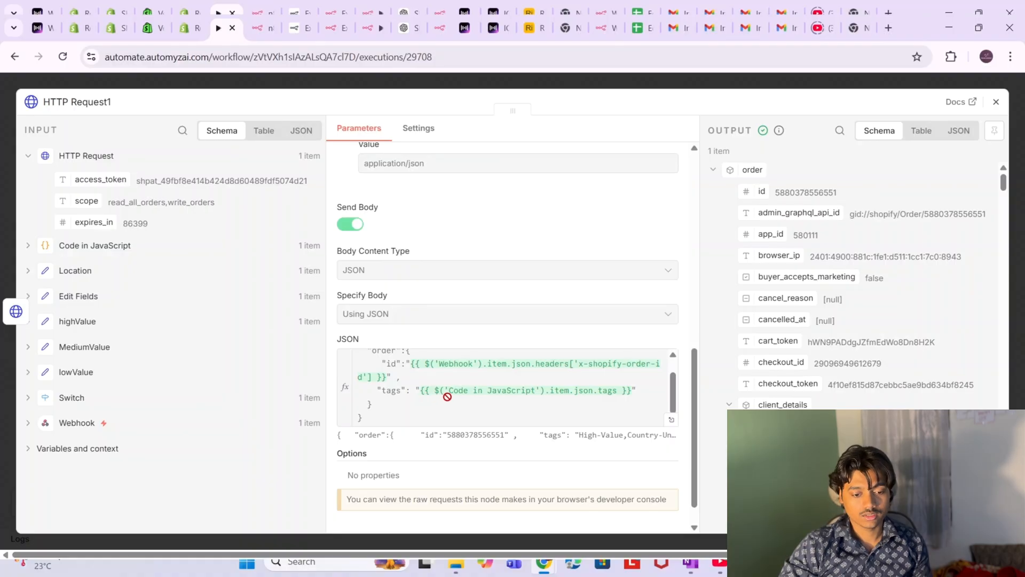
{"action": "scroll", "coordinate": [495, 395], "scroll_direction": "up", "scroll_amount": 1}
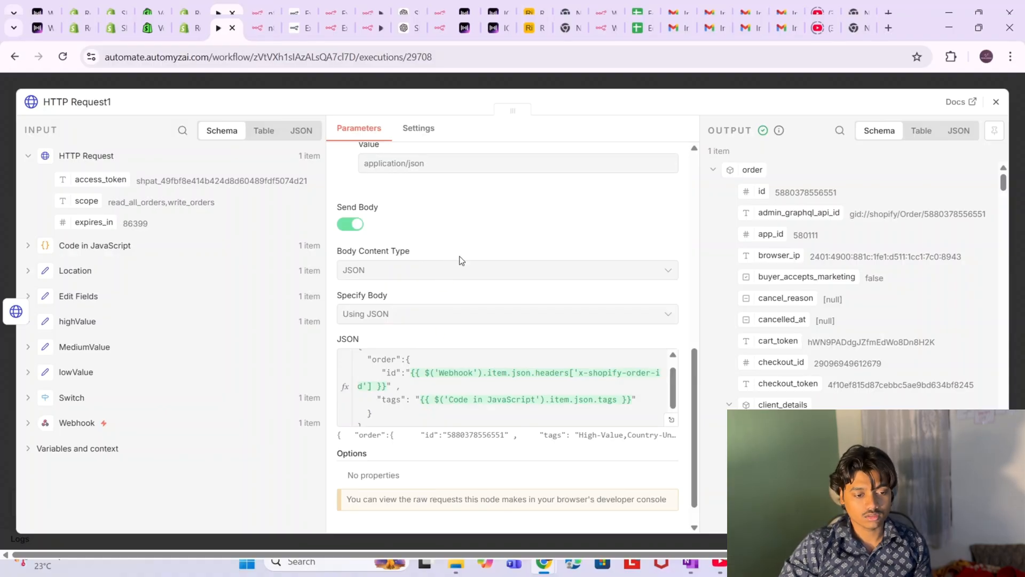
{"action": "scroll", "coordinate": [469, 248], "scroll_direction": "up", "scroll_amount": 3}
{"action": "scroll", "coordinate": [468, 245], "scroll_direction": "up", "scroll_amount": 3}
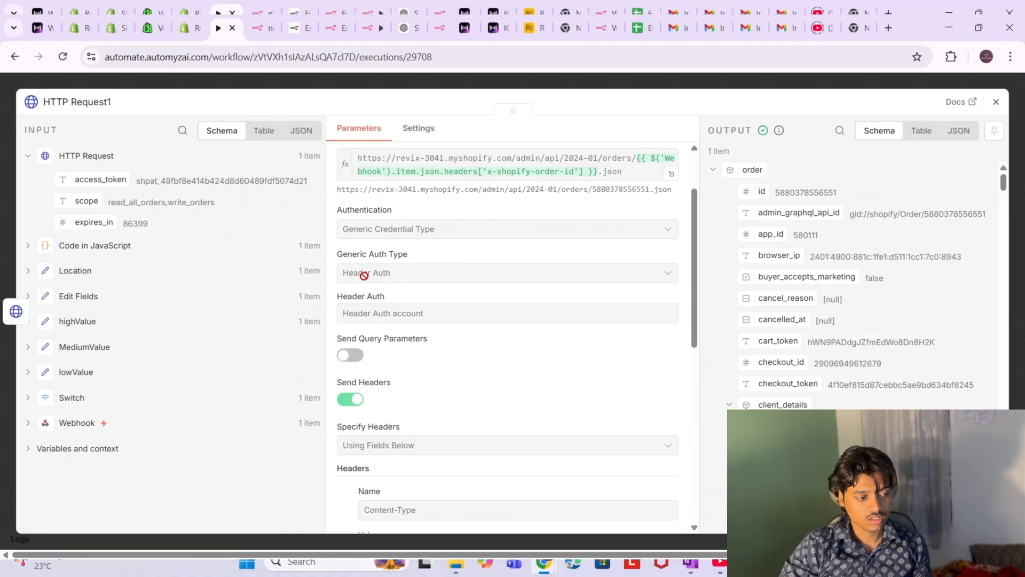
{"action": "left_click", "coordinate": [7, 213]}
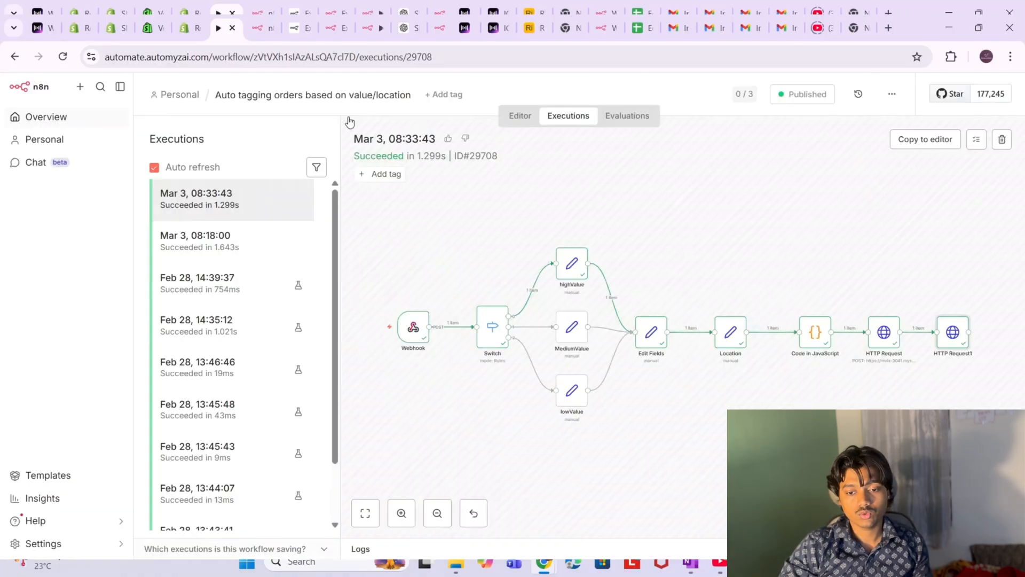
- Copy the Mar 3 execution into the editor, unpinning the Webhook's pinned data
{"action": "left_click", "coordinate": [933, 141]}
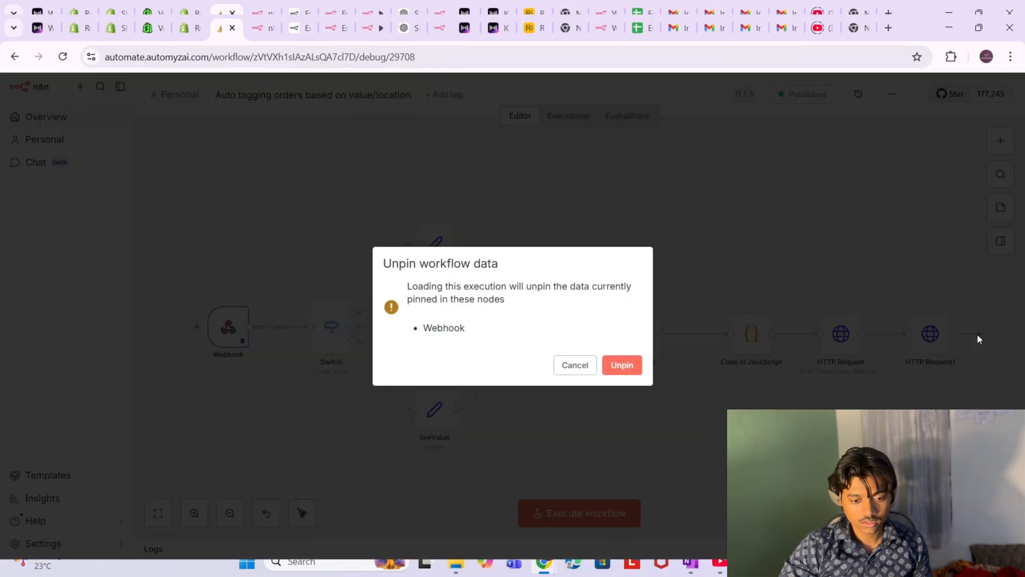
{"action": "left_click", "coordinate": [614, 368]}
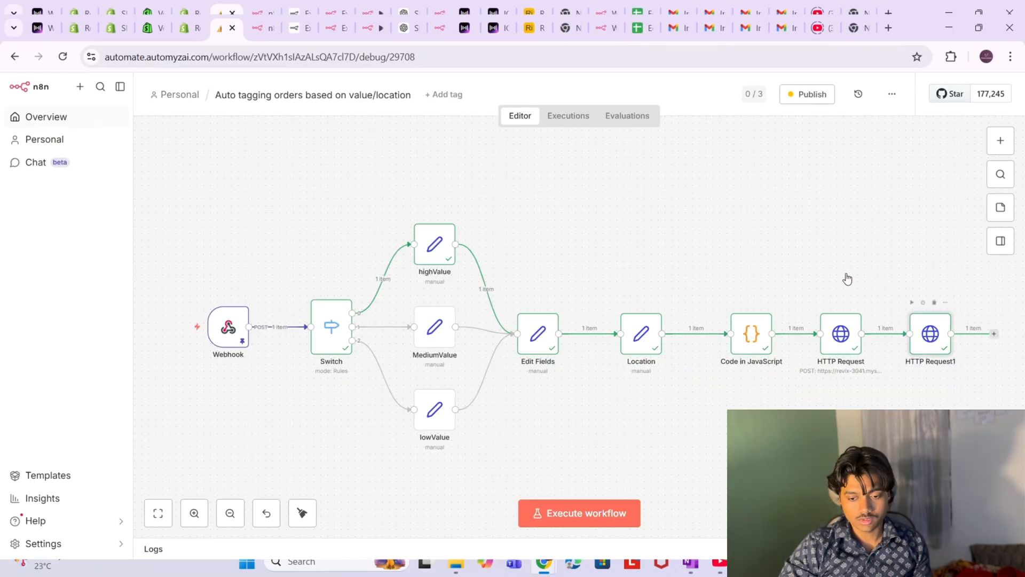
{"action": "double_click", "coordinate": [931, 344]}
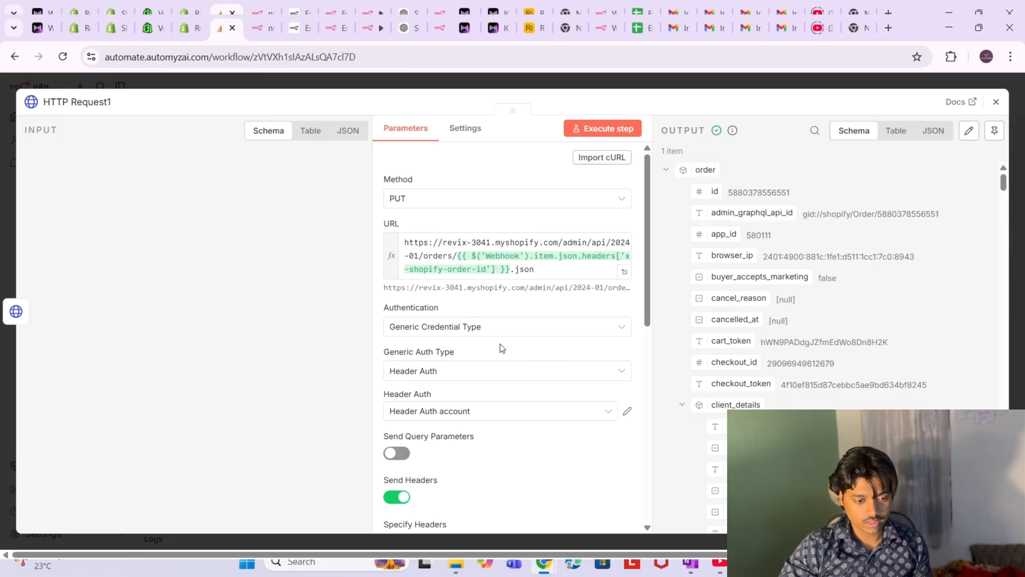
- Review HTTP Request1's Generic Credential header auth: X-Shopify-Access-Token taken from access_token
{"action": "left_click", "coordinate": [515, 332]}
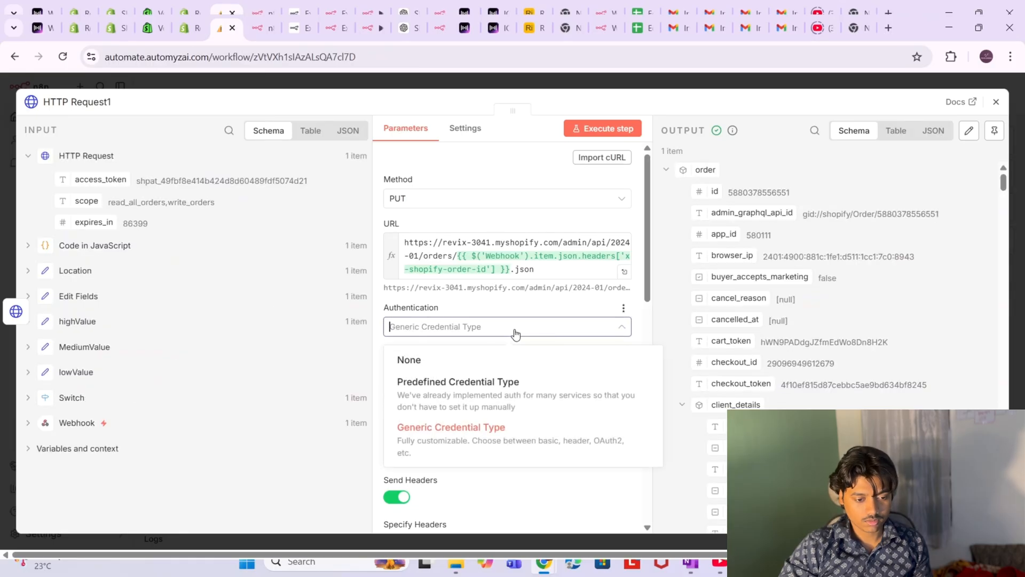
{"action": "left_click", "coordinate": [515, 333]}
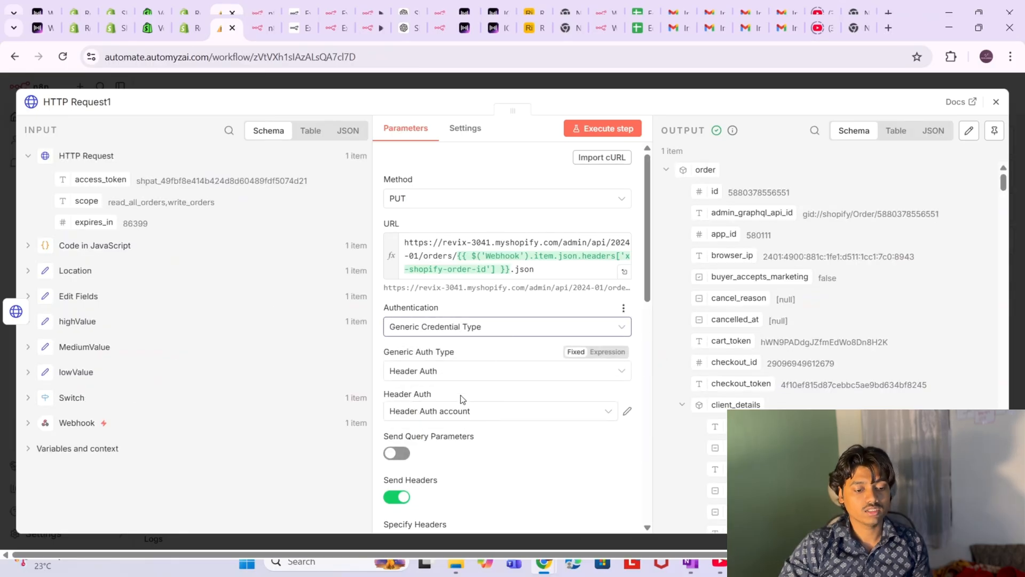
{"action": "left_click", "coordinate": [627, 416]}
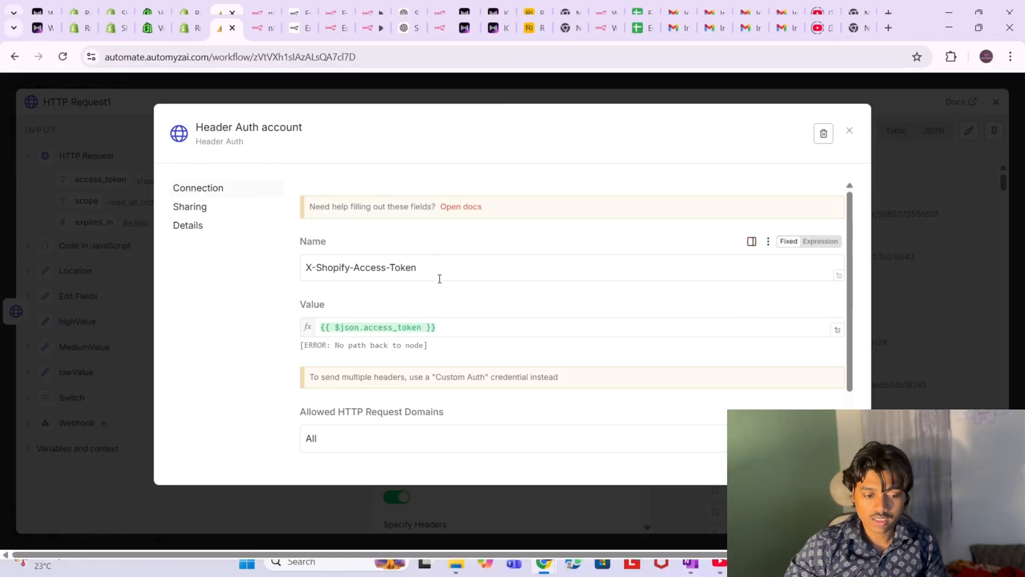
{"action": "left_click", "coordinate": [850, 133]}
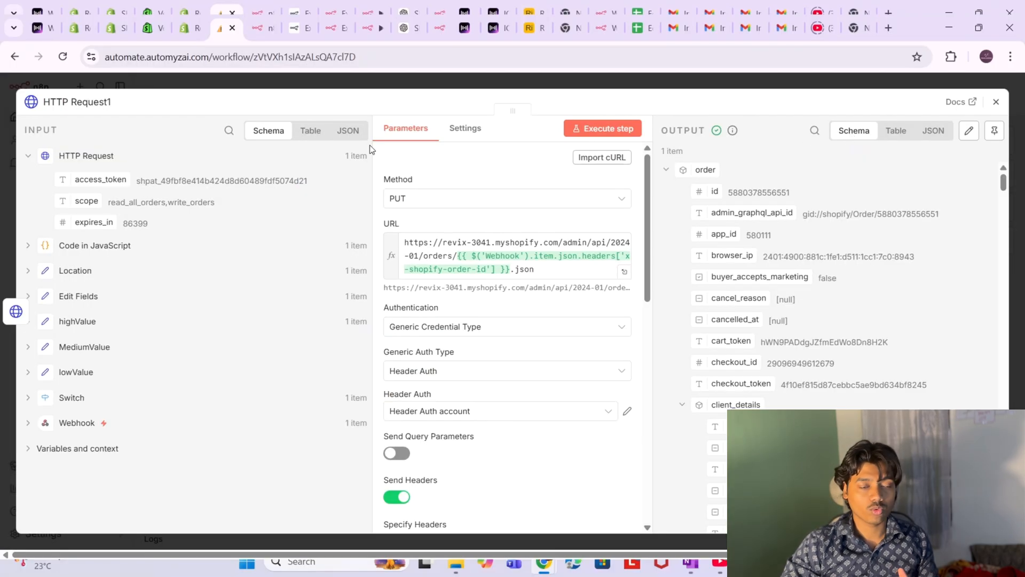
{"action": "left_click", "coordinate": [5, 211]}
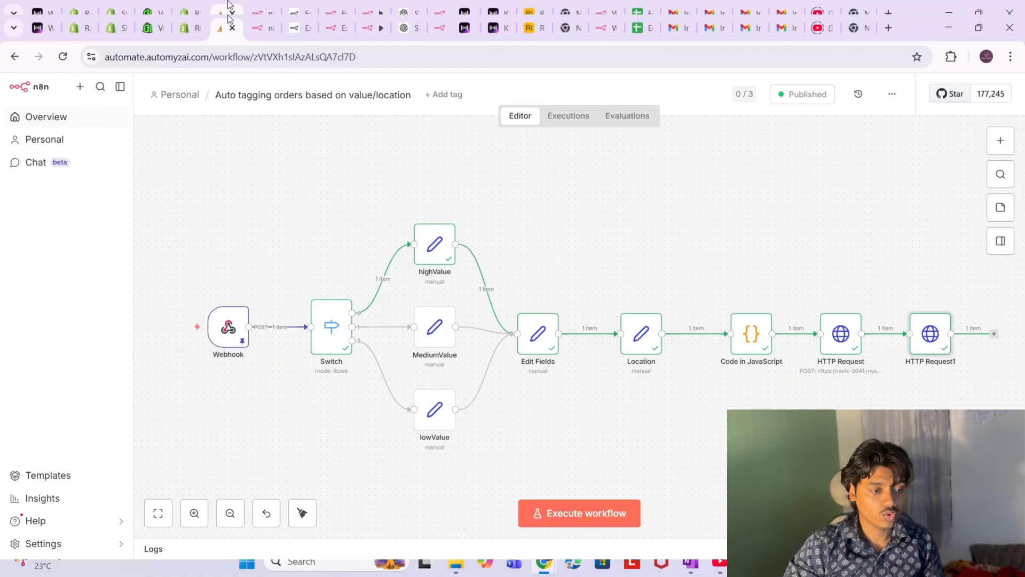
- In Shopify admin, open the Sales channels settings and browse the Shopify App Store
{"action": "left_click", "coordinate": [80, 28]}
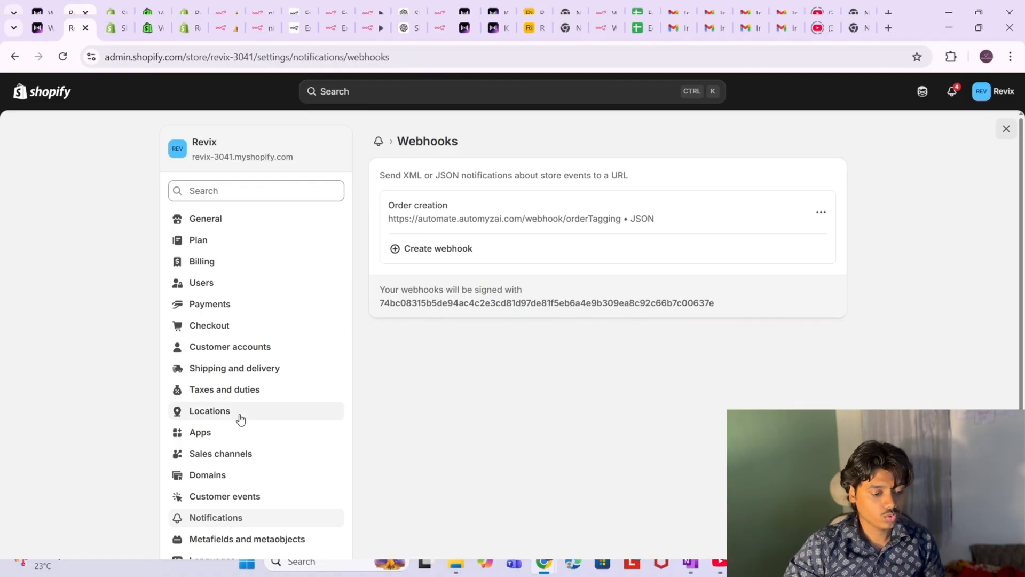
{"action": "scroll", "coordinate": [239, 418], "scroll_direction": "down", "scroll_amount": 2}
{"action": "scroll", "coordinate": [240, 419], "scroll_direction": "down", "scroll_amount": 2}
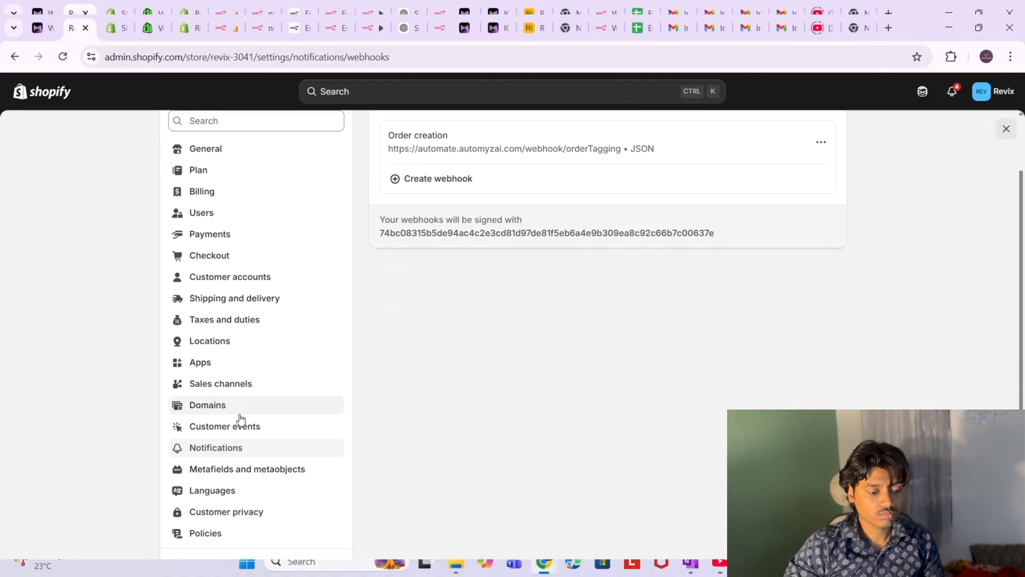
{"action": "left_click", "coordinate": [232, 378]}
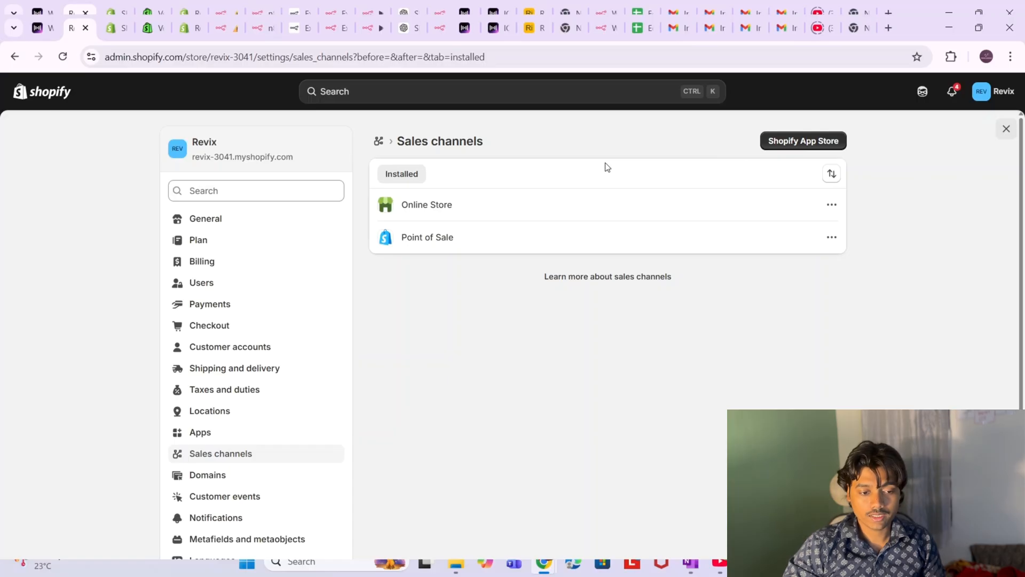
{"action": "left_click", "coordinate": [794, 146]}
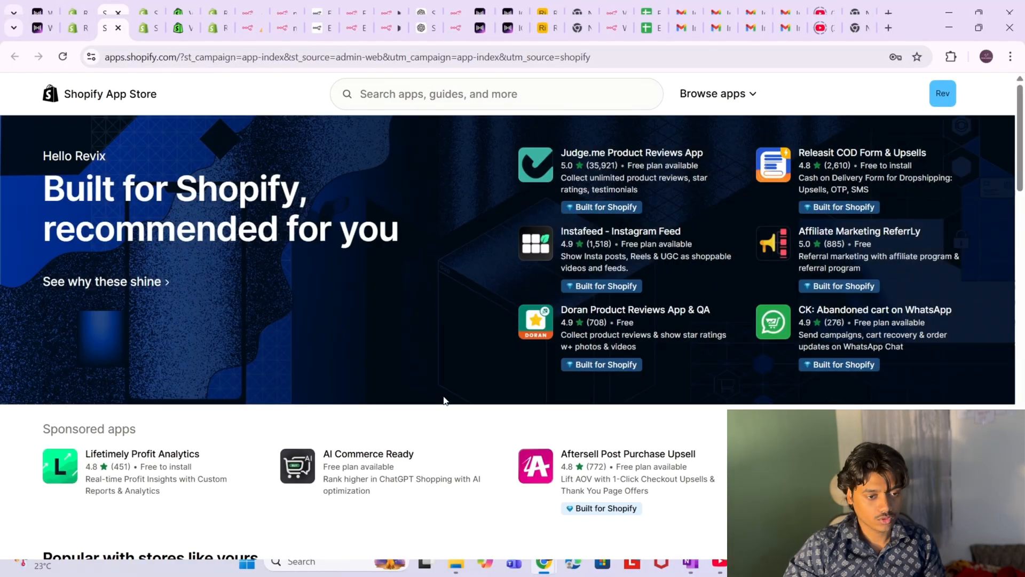
{"action": "scroll", "coordinate": [444, 399], "scroll_direction": "down", "scroll_amount": 1}
{"action": "scroll", "coordinate": [445, 400], "scroll_direction": "down", "scroll_amount": 3}
{"action": "scroll", "coordinate": [445, 399], "scroll_direction": "up", "scroll_amount": 4}
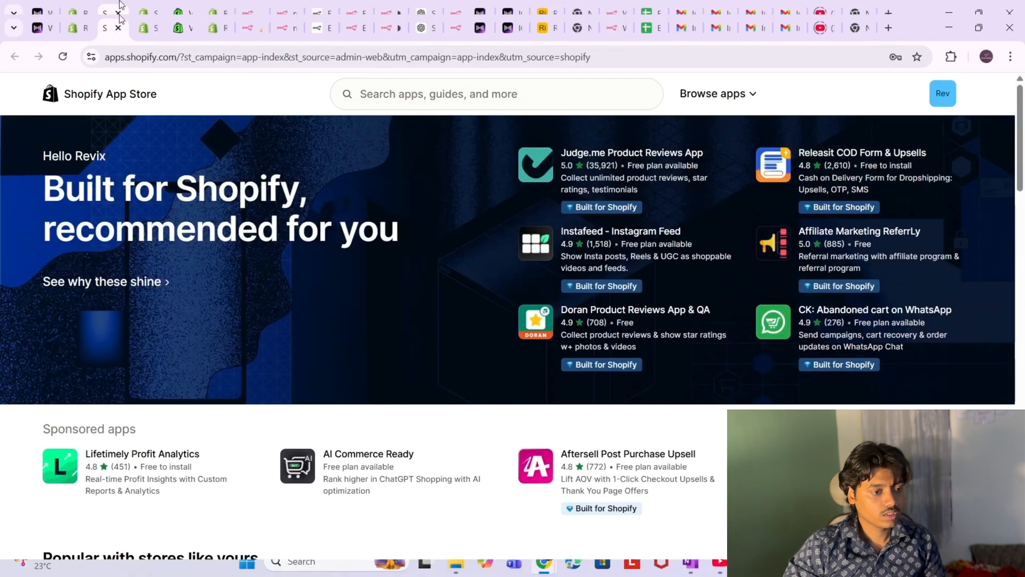
- Return to settings, open Apps, and go to Develop apps
{"action": "left_click", "coordinate": [86, 31]}
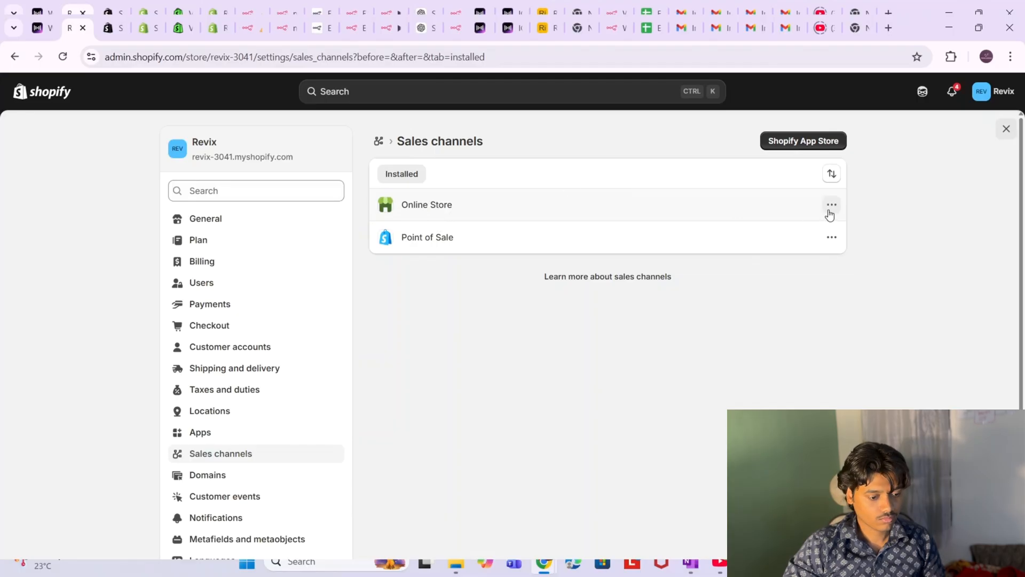
{"action": "scroll", "coordinate": [174, 442], "scroll_direction": "down", "scroll_amount": 1}
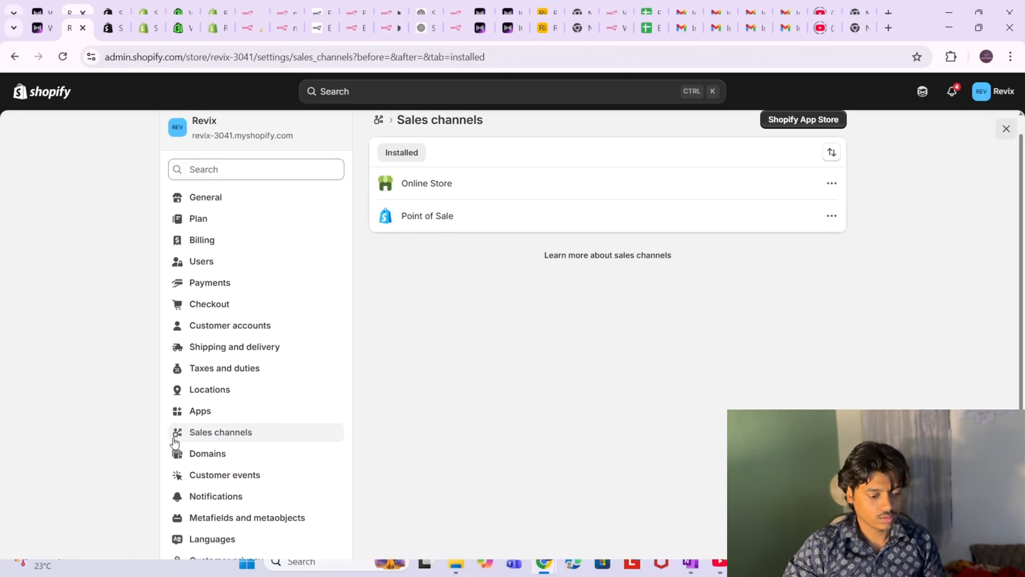
{"action": "scroll", "coordinate": [174, 442], "scroll_direction": "down", "scroll_amount": 2}
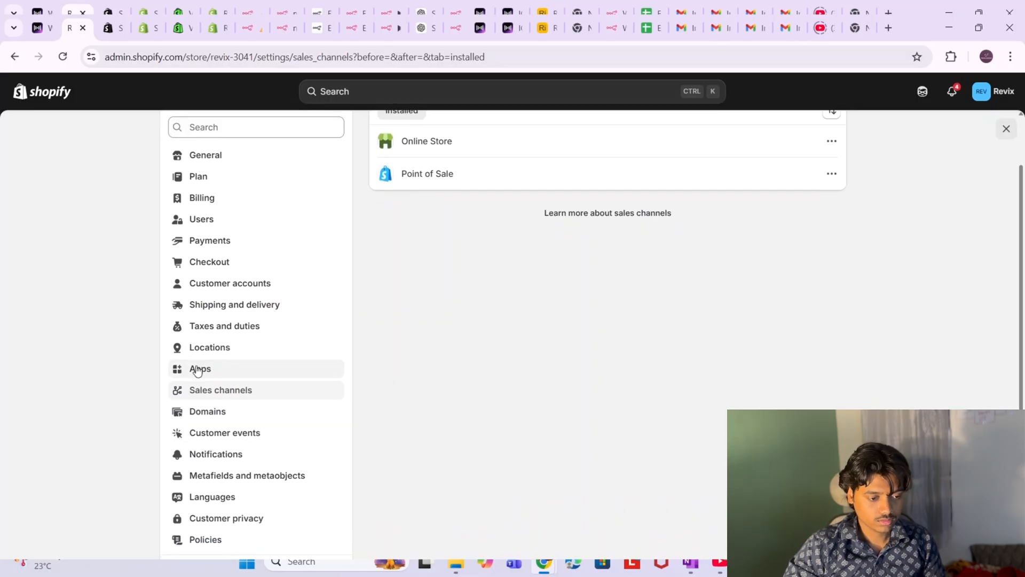
{"action": "left_click", "coordinate": [197, 370]}
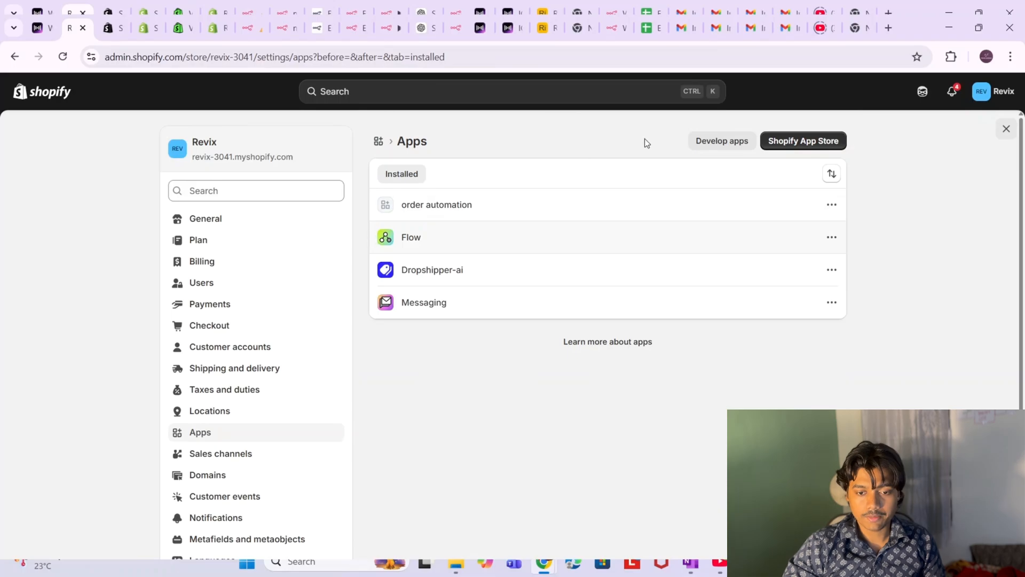
{"action": "left_click", "coordinate": [718, 141]}
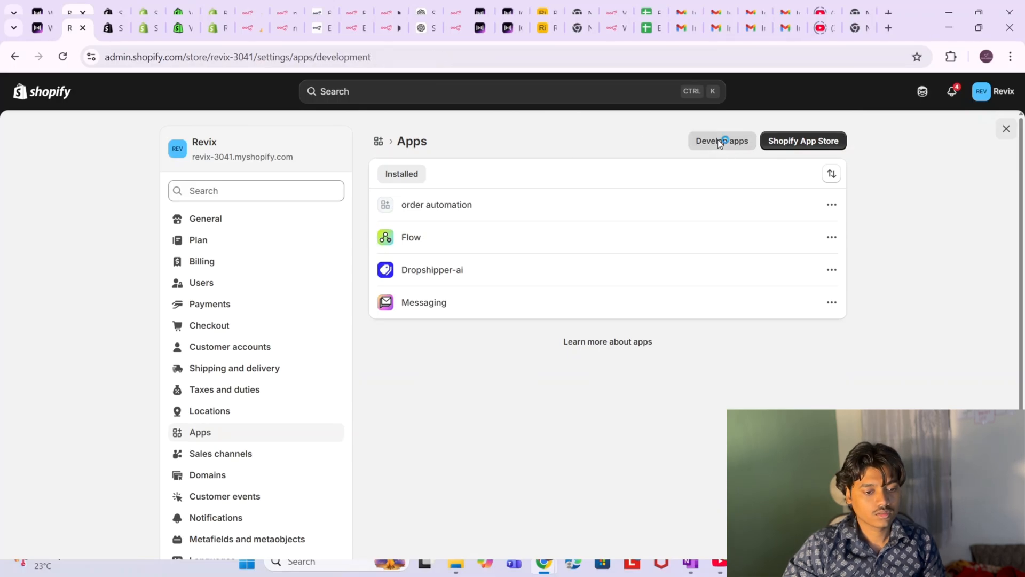
{"action": "left_click", "coordinate": [418, 242]}
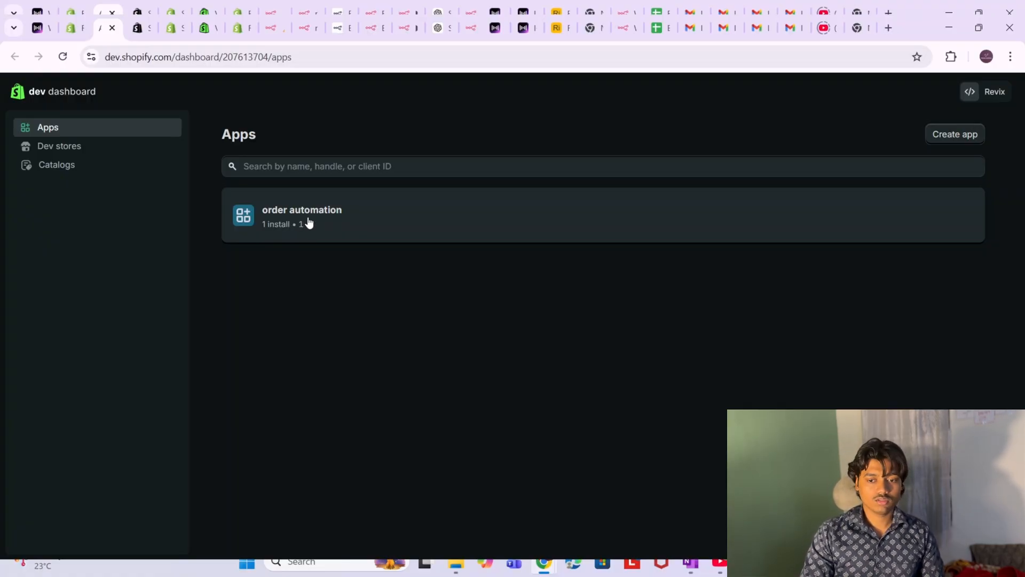
{"action": "left_click", "coordinate": [296, 212]}
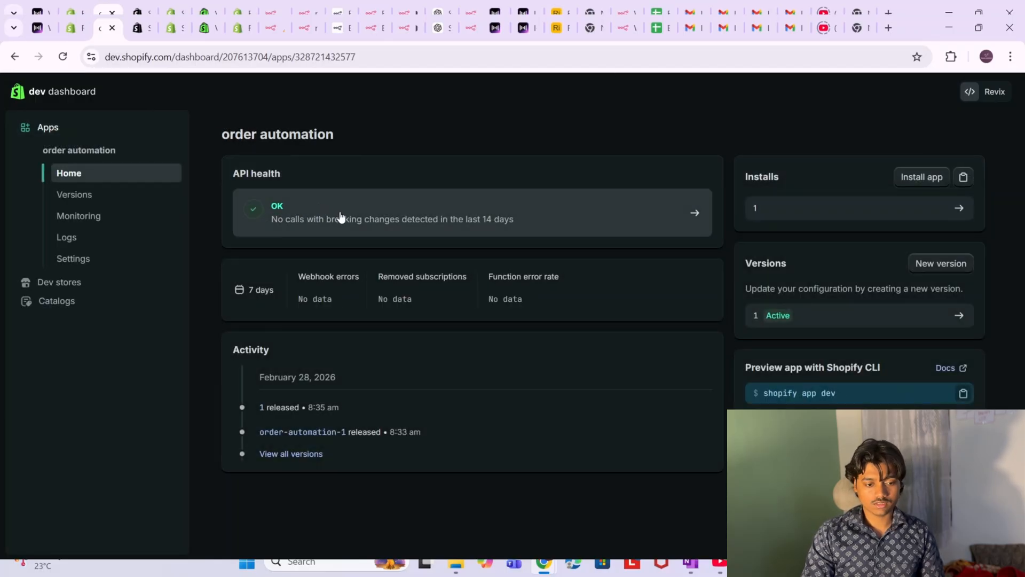
{"action": "left_click", "coordinate": [293, 434]}
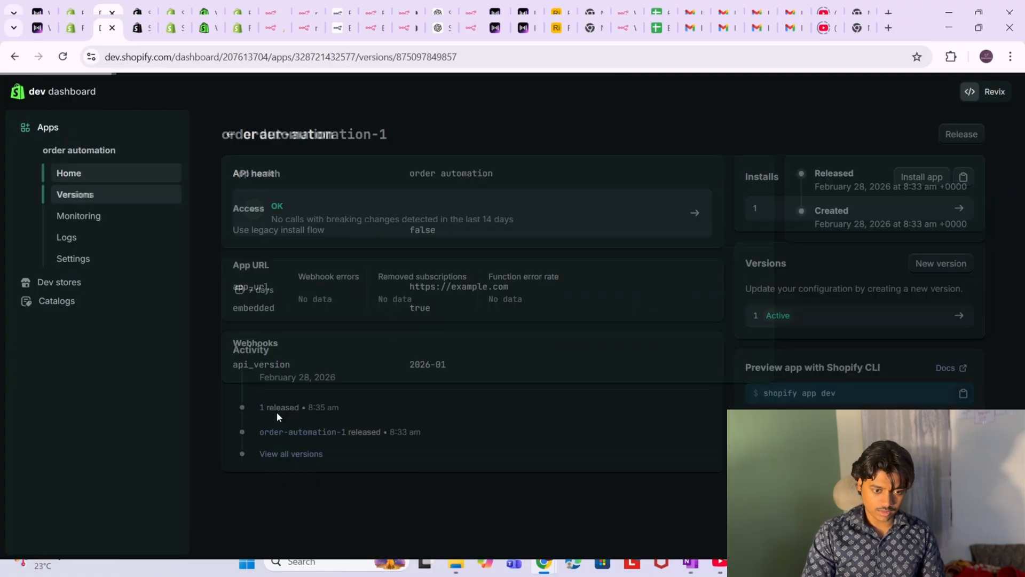
- Check version 1's granted order scopes and the app's Settings credentials, then go back to n8n
{"action": "left_click", "coordinate": [14, 56]}
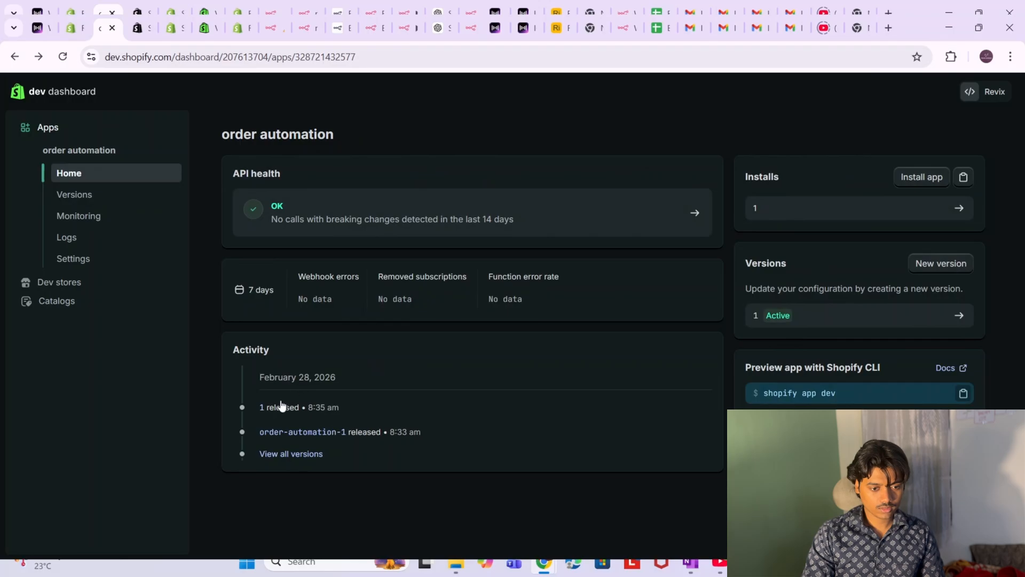
{"action": "left_click", "coordinate": [262, 408]}
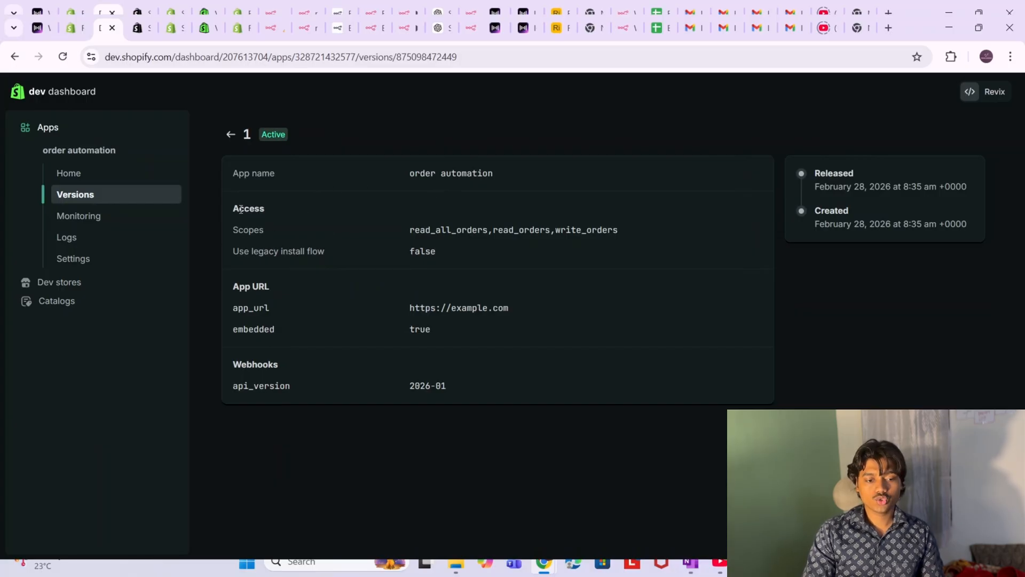
{"action": "left_click_drag", "start_coordinate": [394, 226], "coordinate": [523, 229]}
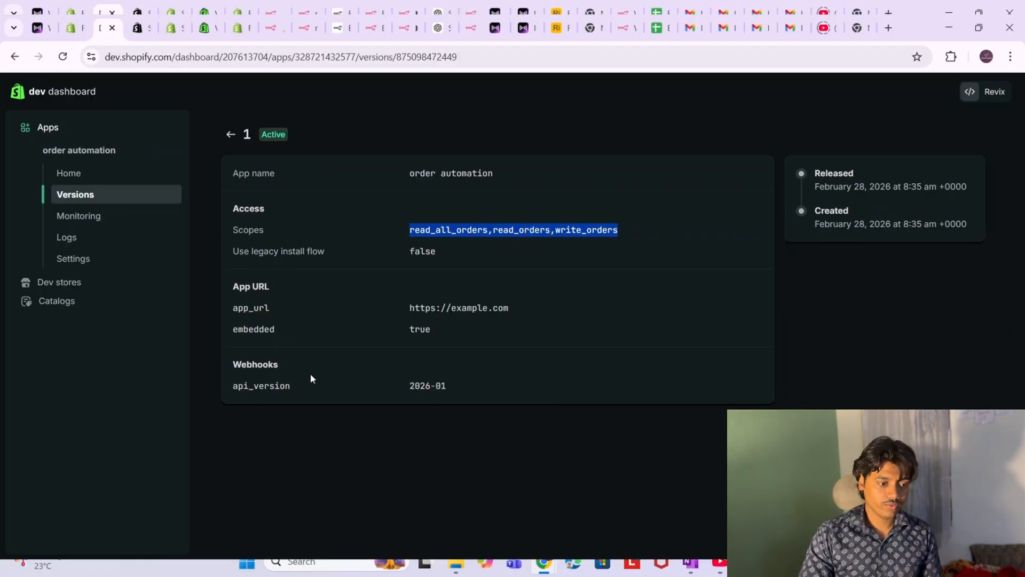
{"action": "left_click", "coordinate": [73, 259]}
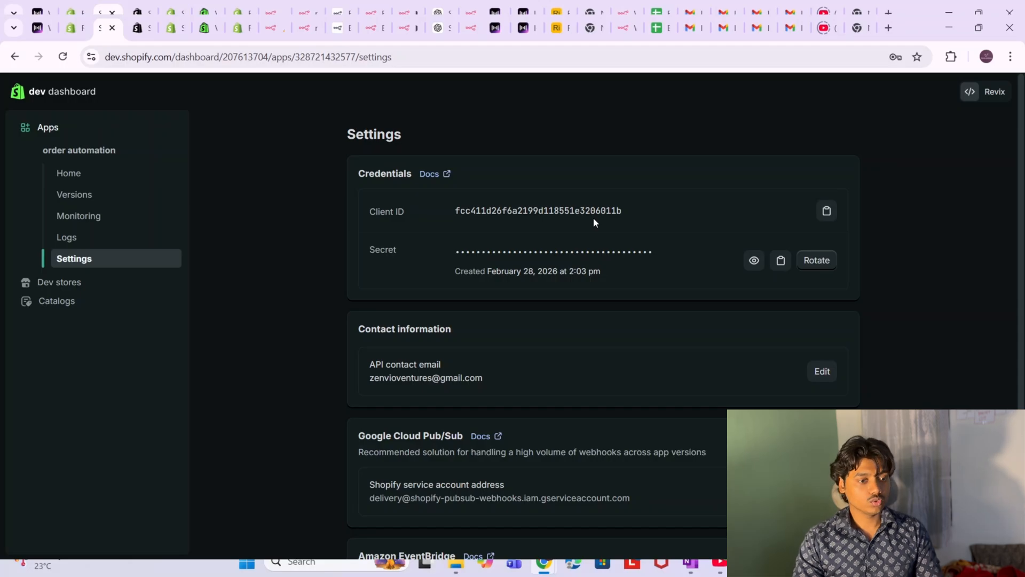
{"action": "left_click", "coordinate": [270, 34]}
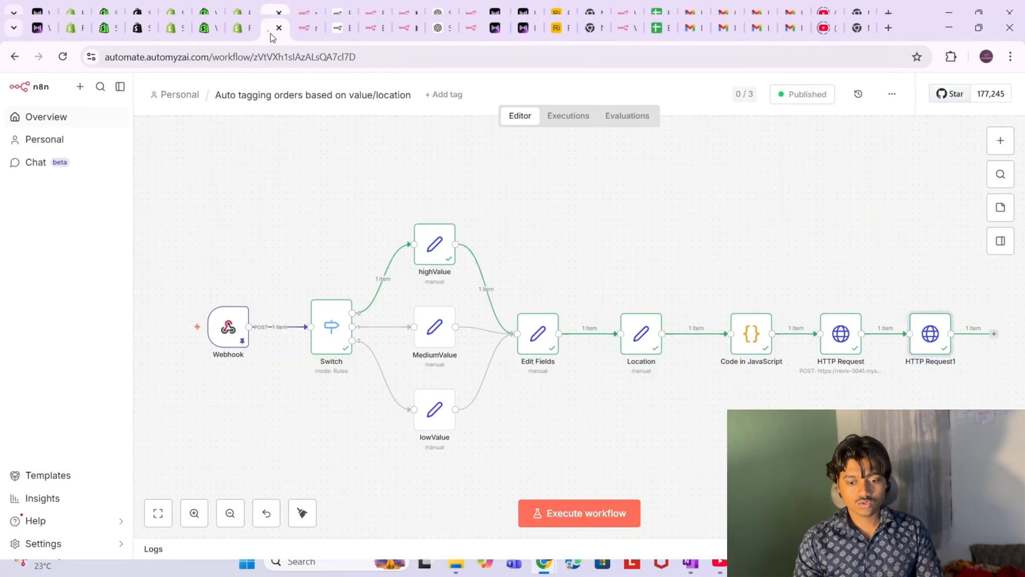
- Inspect the HTTP Request node's token URL and its grant_type, client_id and client_secret body fields
{"action": "double_click", "coordinate": [833, 346]}
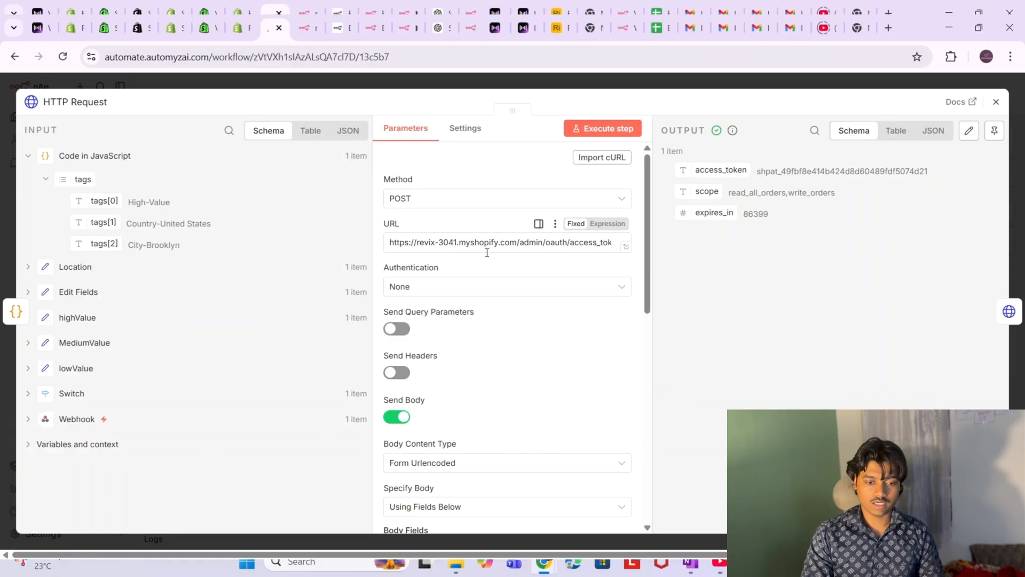
{"action": "left_click", "coordinate": [564, 248]}
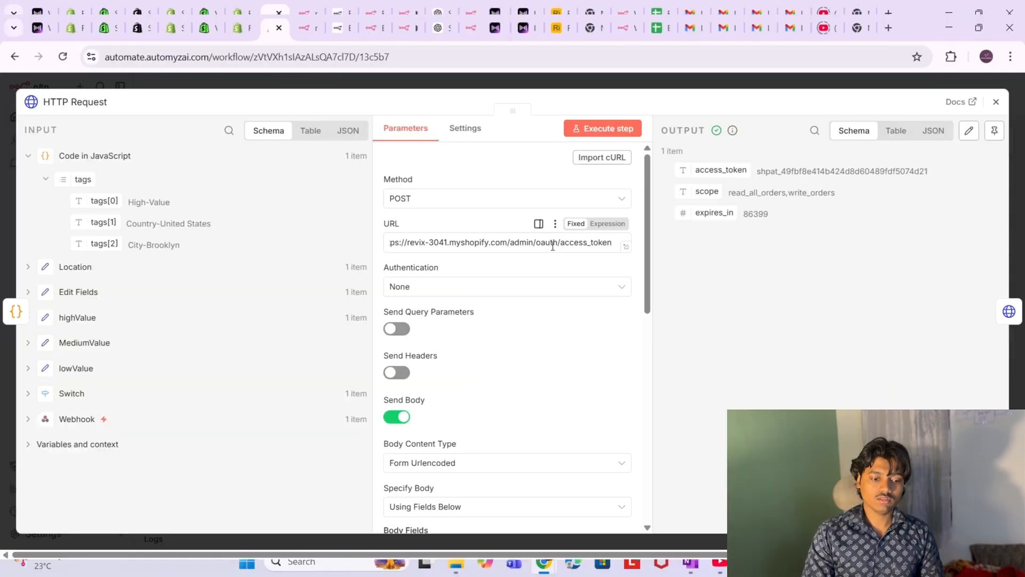
{"action": "scroll", "coordinate": [508, 346], "scroll_direction": "down", "scroll_amount": 1}
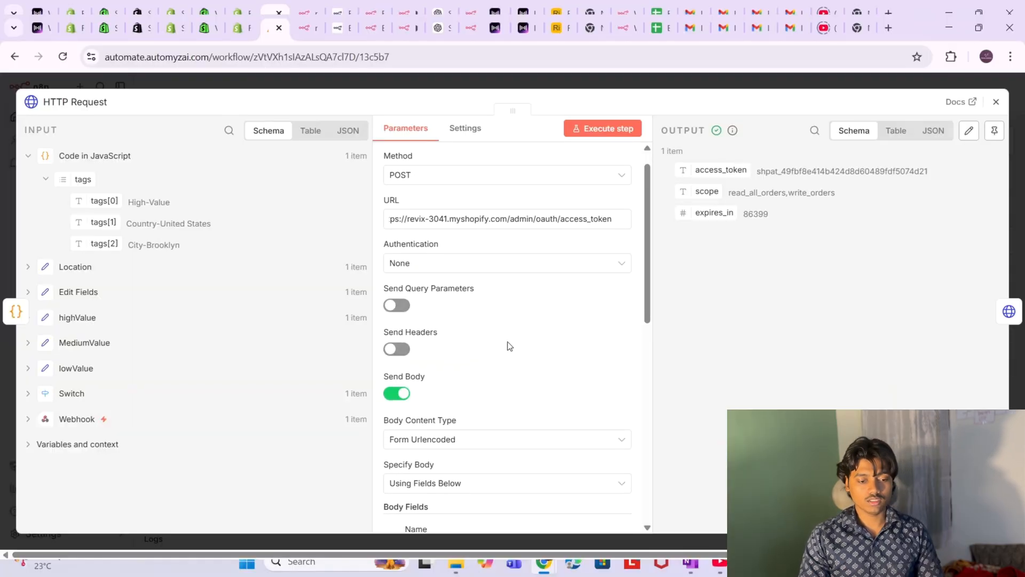
{"action": "scroll", "coordinate": [509, 346], "scroll_direction": "down", "scroll_amount": 3}
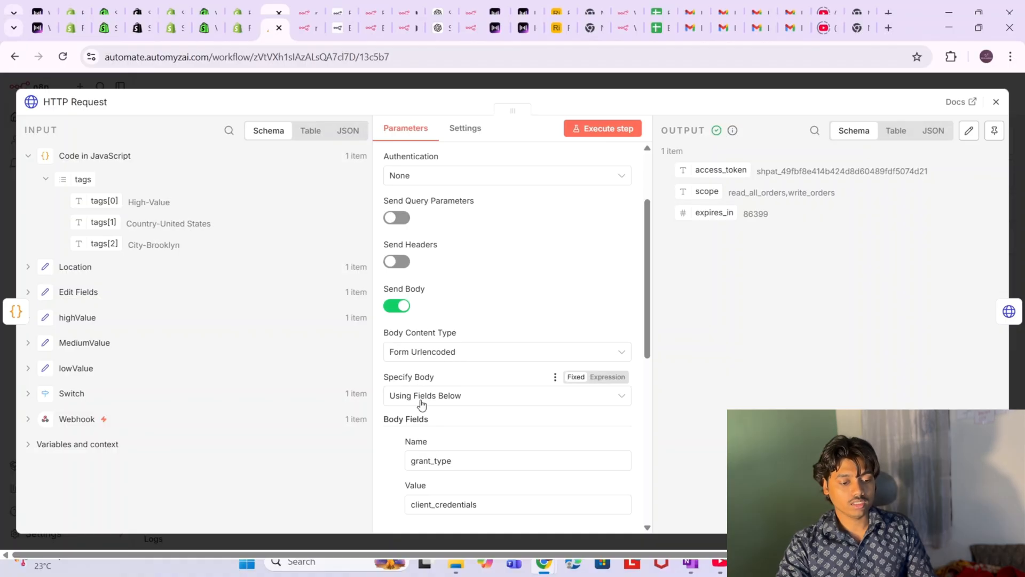
{"action": "scroll", "coordinate": [448, 409], "scroll_direction": "down", "scroll_amount": 1}
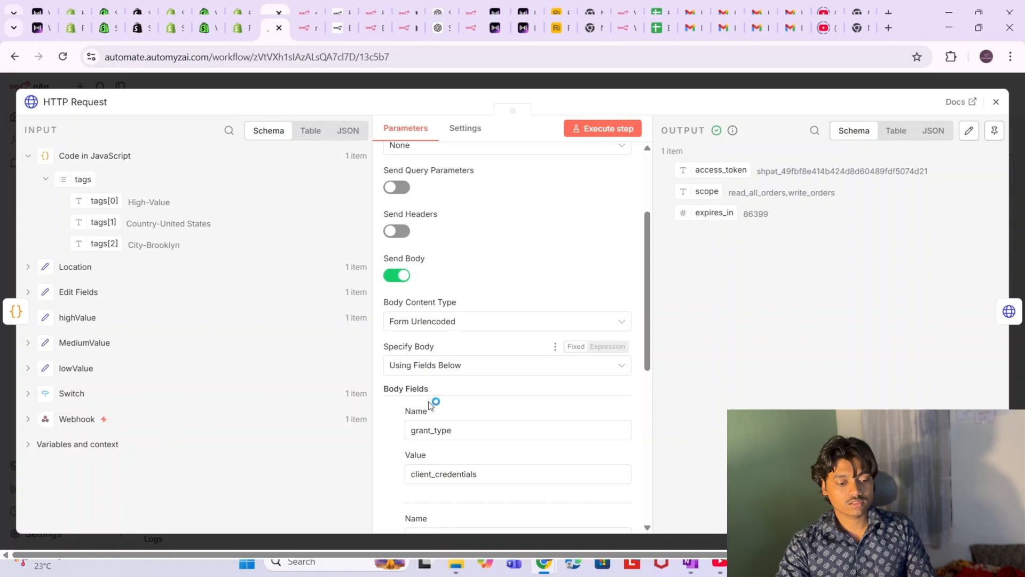
{"action": "scroll", "coordinate": [434, 403], "scroll_direction": "down", "scroll_amount": 2}
{"action": "scroll", "coordinate": [430, 404], "scroll_direction": "down", "scroll_amount": 2}
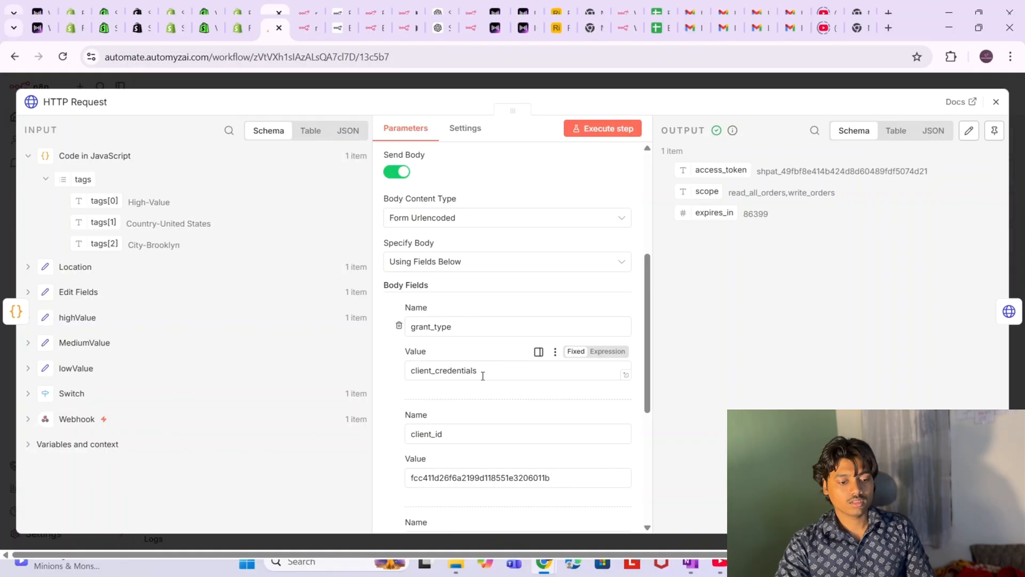
{"action": "scroll", "coordinate": [483, 375], "scroll_direction": "down", "scroll_amount": 1}
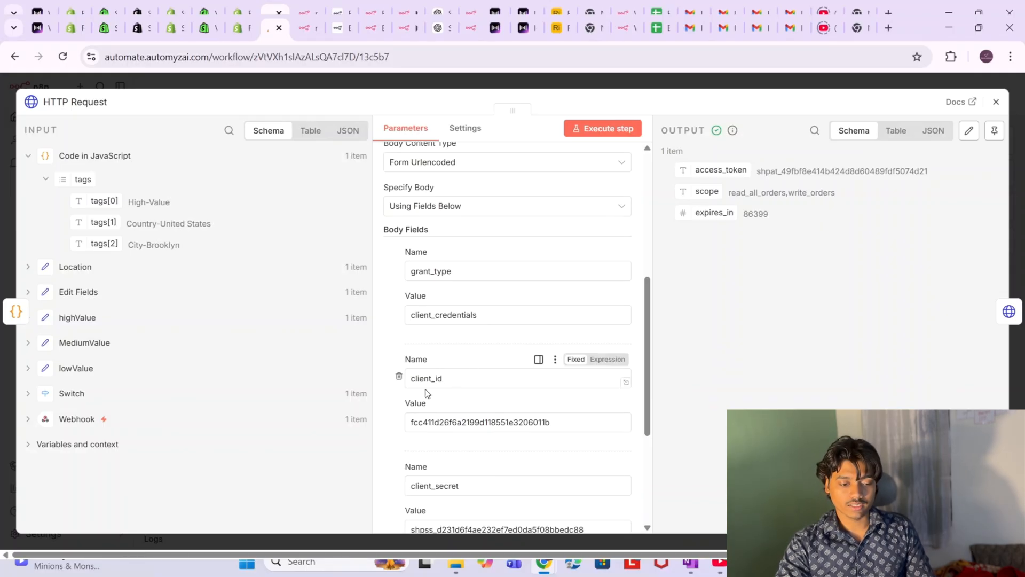
{"action": "left_click", "coordinate": [452, 378]}
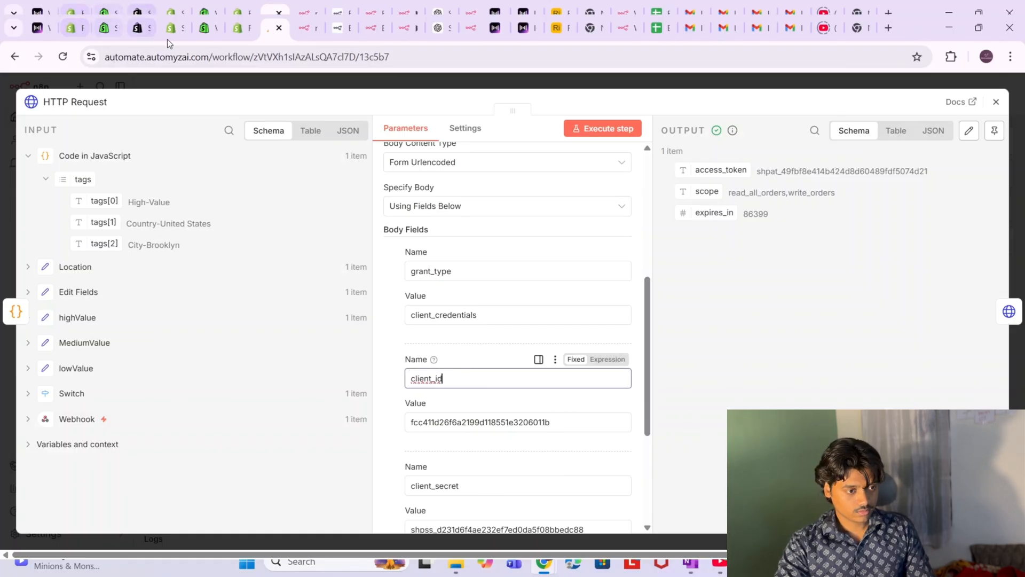
- Compare the node's client_id against the client ID on the Dev Dashboard Settings page
{"action": "left_click", "coordinate": [111, 34]}
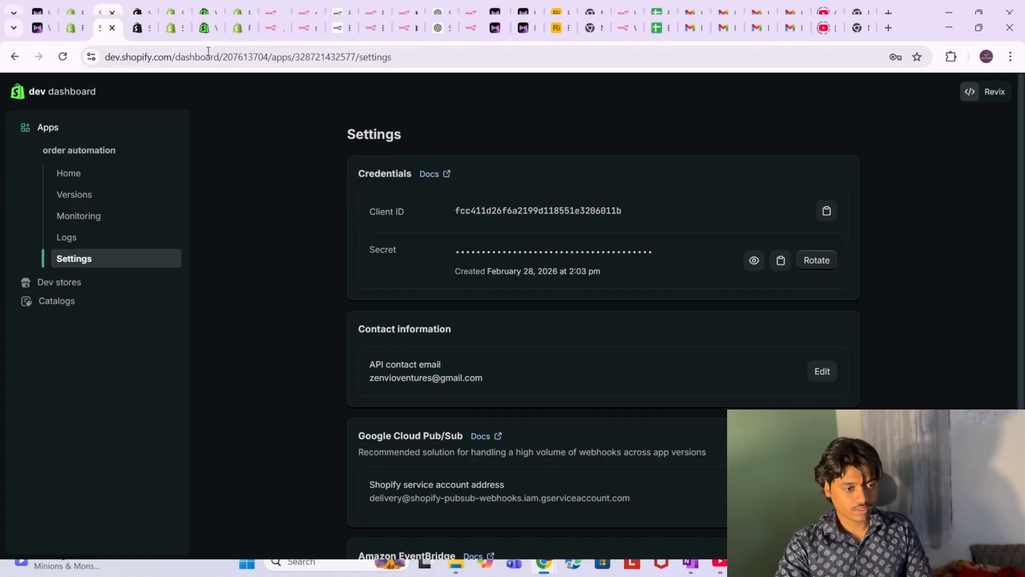
{"action": "left_click", "coordinate": [270, 30]}
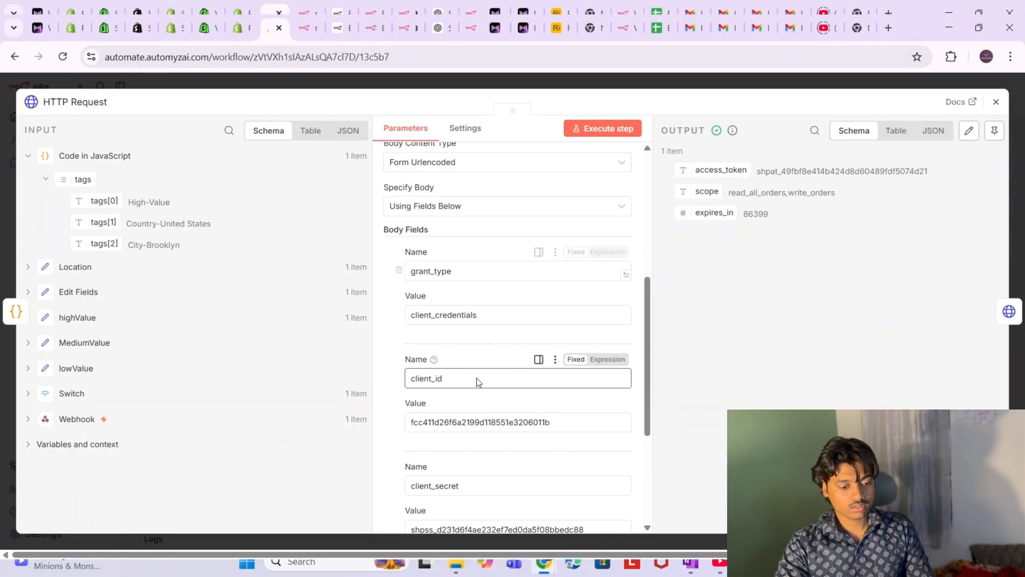
{"action": "scroll", "coordinate": [534, 480], "scroll_direction": "down", "scroll_amount": 1}
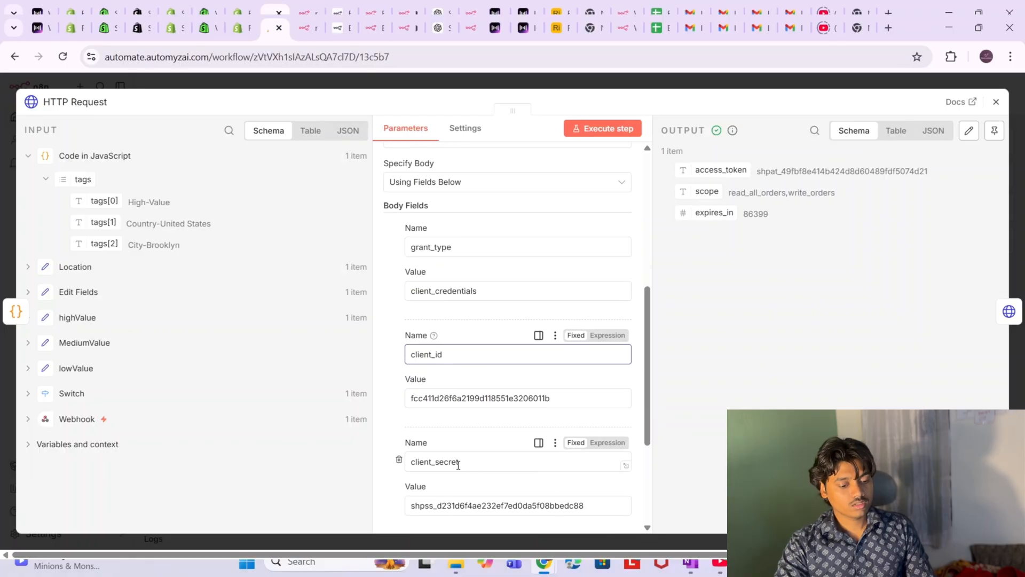
{"action": "left_click", "coordinate": [101, 30]}
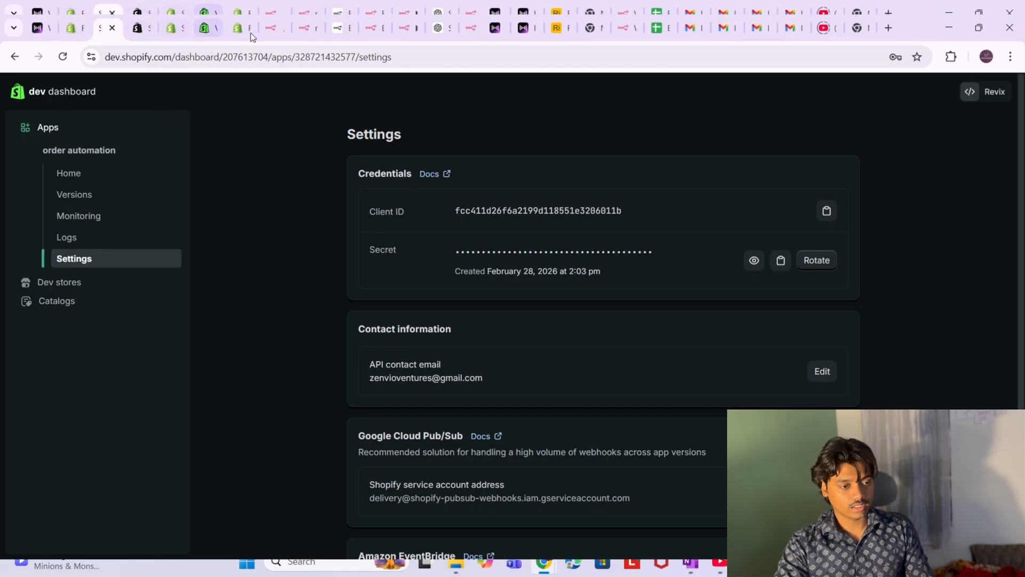
{"action": "left_click", "coordinate": [281, 39]}
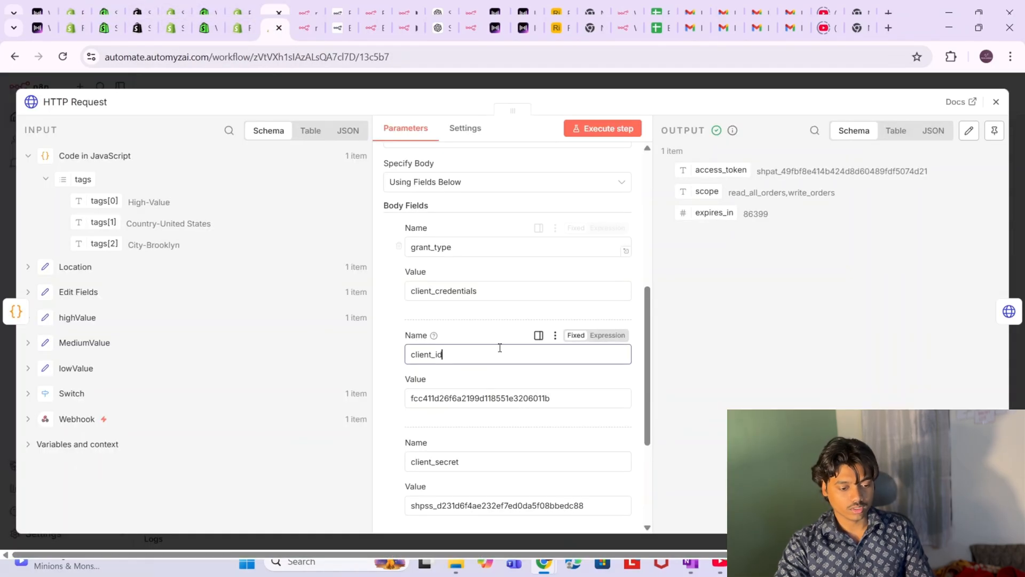
{"action": "scroll", "coordinate": [499, 350], "scroll_direction": "down", "scroll_amount": 3}
{"action": "scroll", "coordinate": [499, 350], "scroll_direction": "up", "scroll_amount": 10}
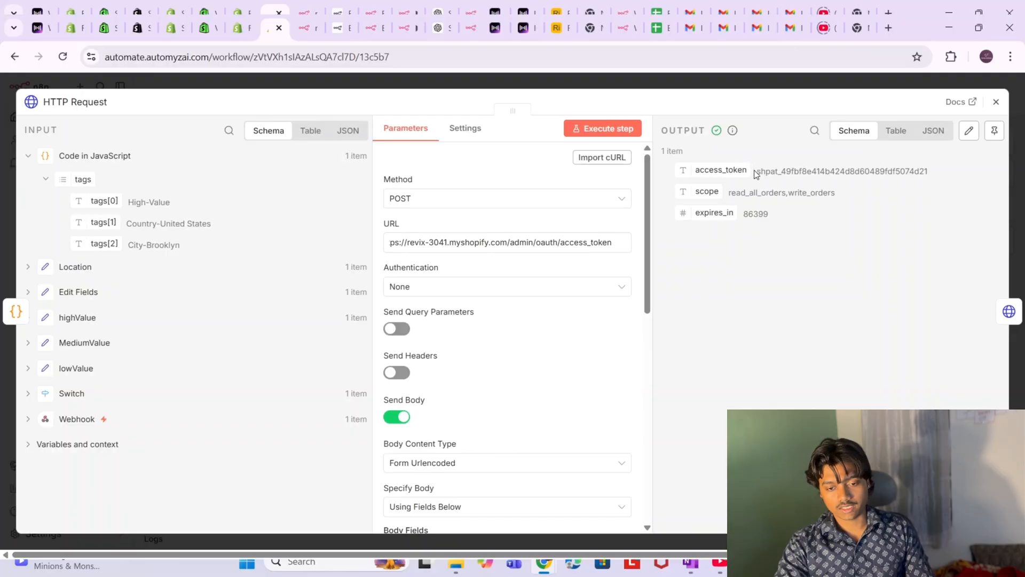
- Select the returned access_token value and close the HTTP Request node
{"action": "left_click_drag", "start_coordinate": [755, 171], "coordinate": [944, 164]}
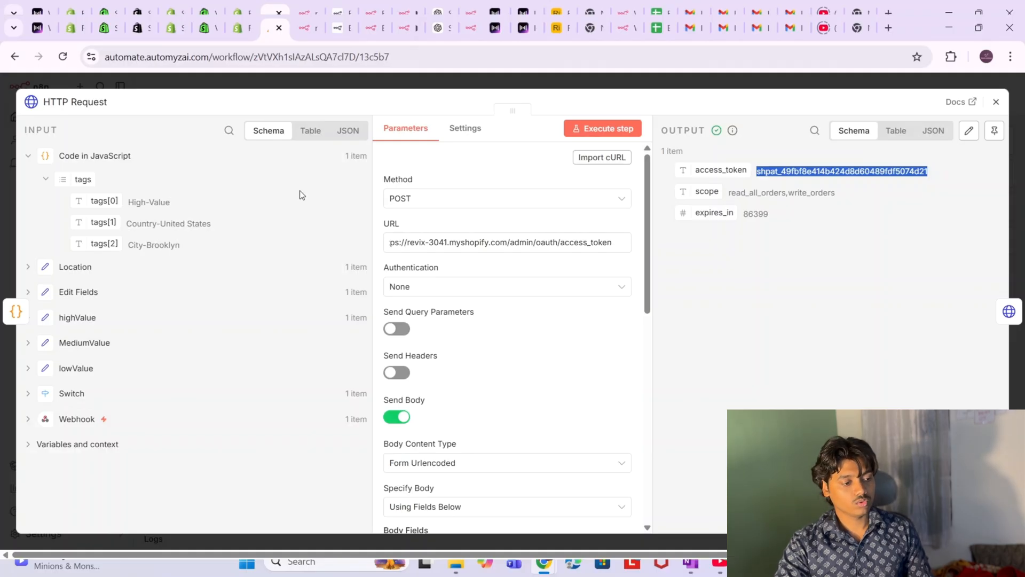
{"action": "left_click", "coordinate": [1, 207]}
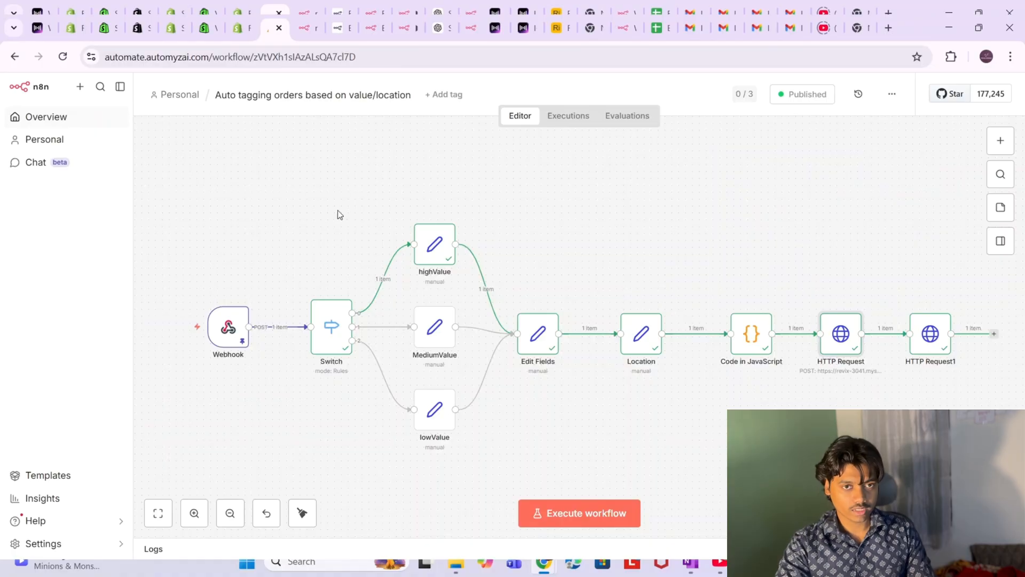
{"action": "mouse_move", "coordinate": [293, 298]}
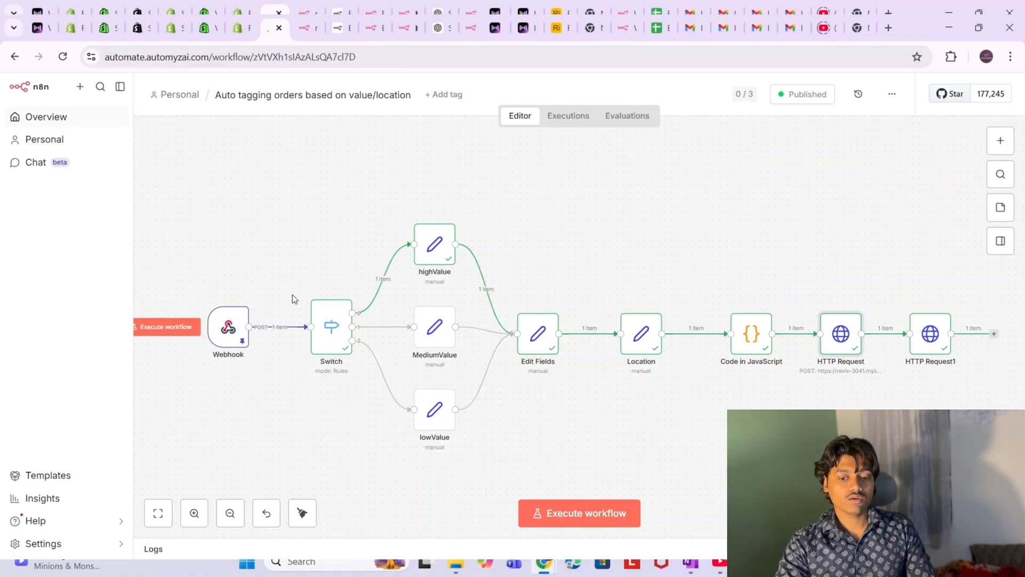